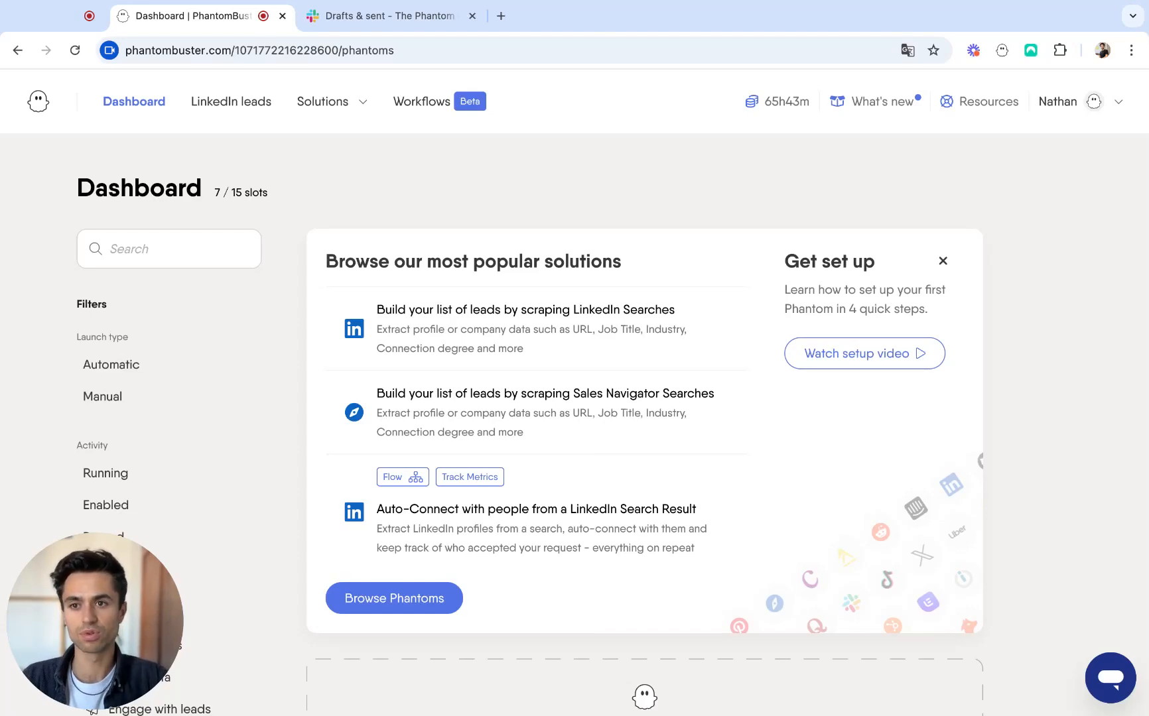
- Search all solutions for "slack" and start setting up the Slack Channel User Extractor Phantom
left_click(350, 103)
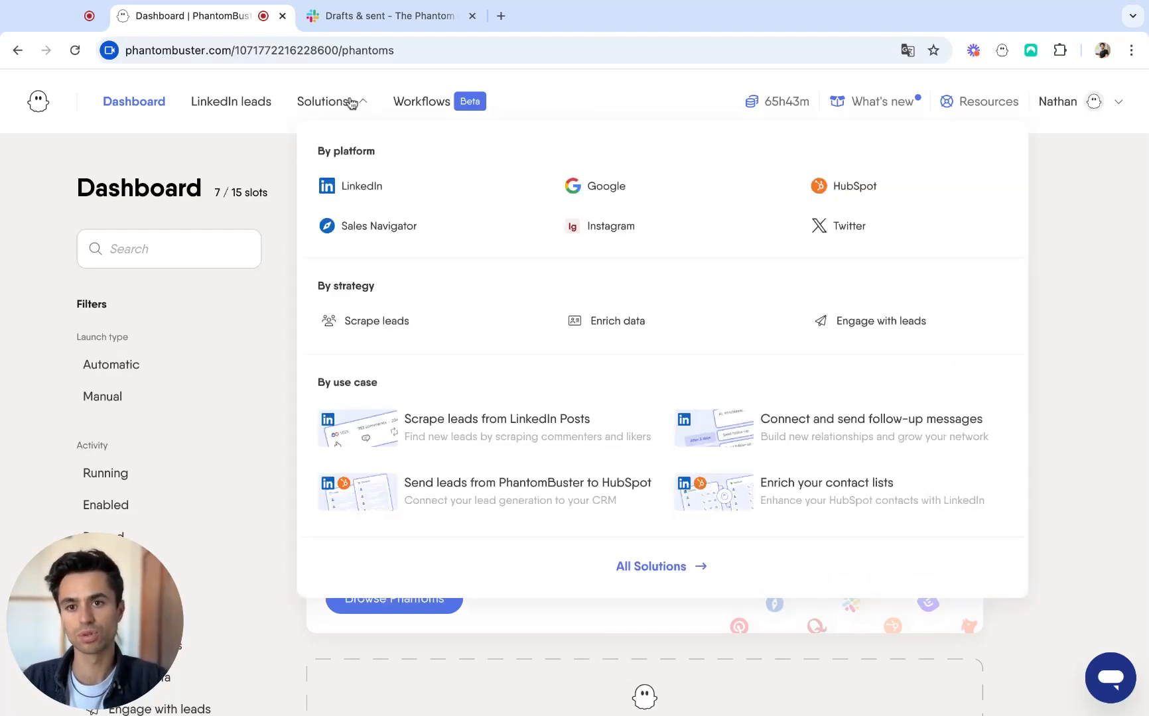
left_click(640, 566)
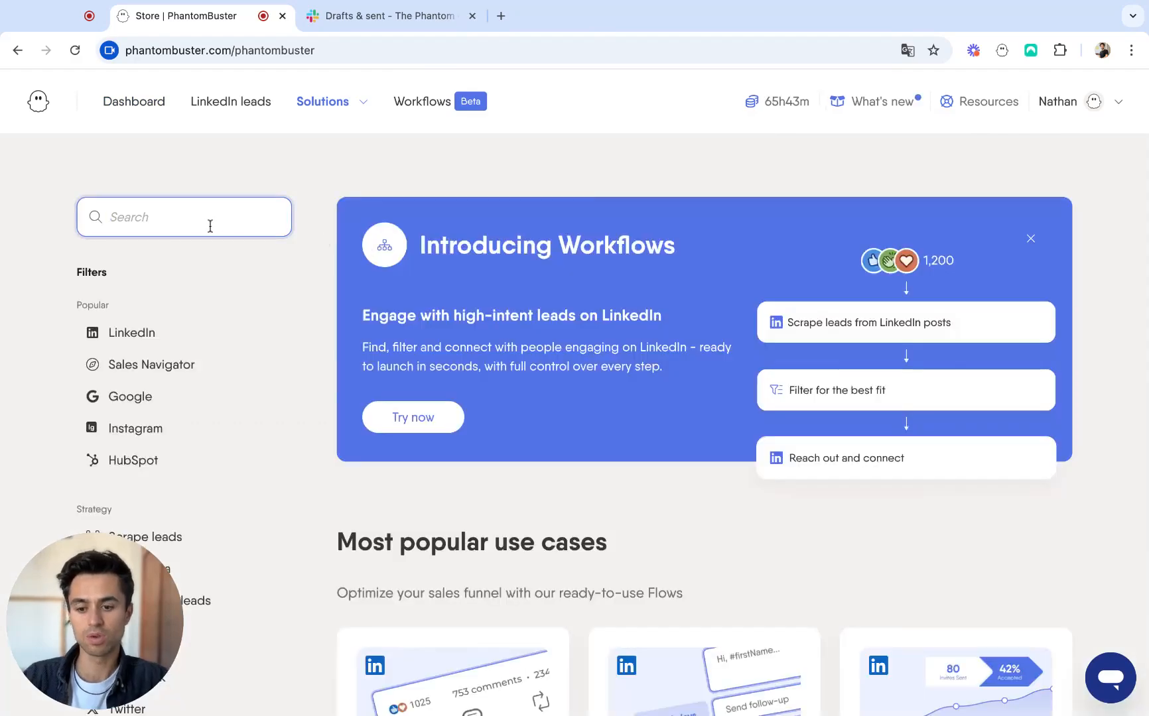
type("slack")
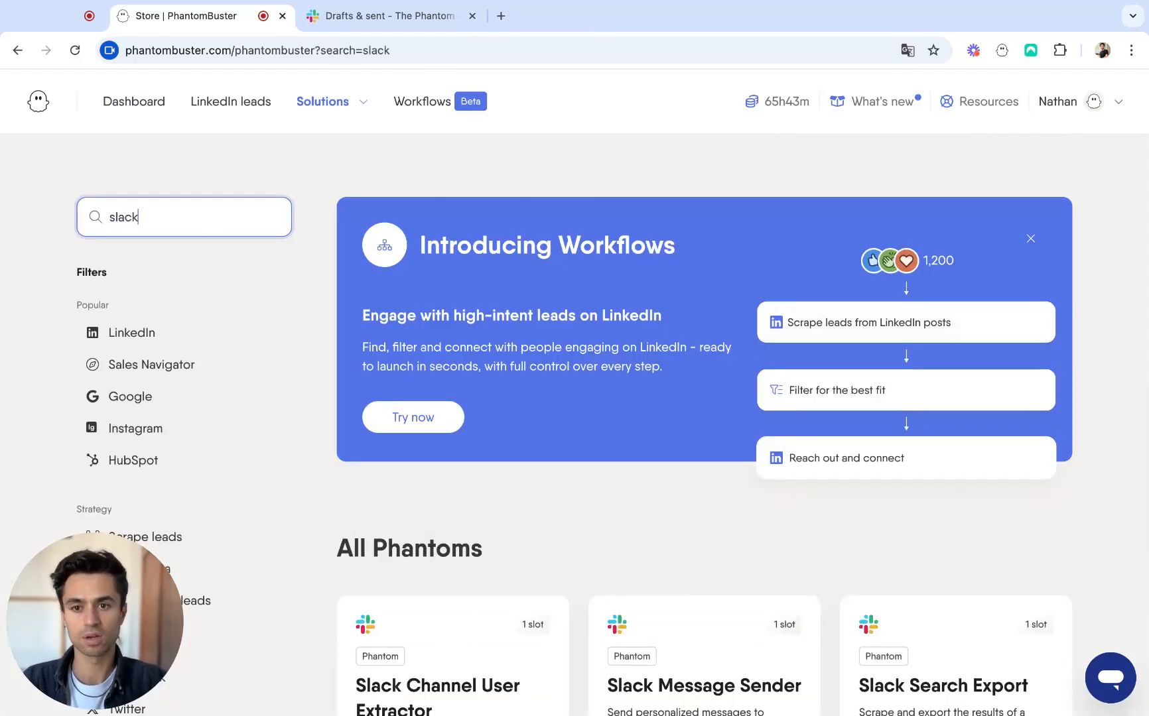
scroll(329, 310, "down", 4)
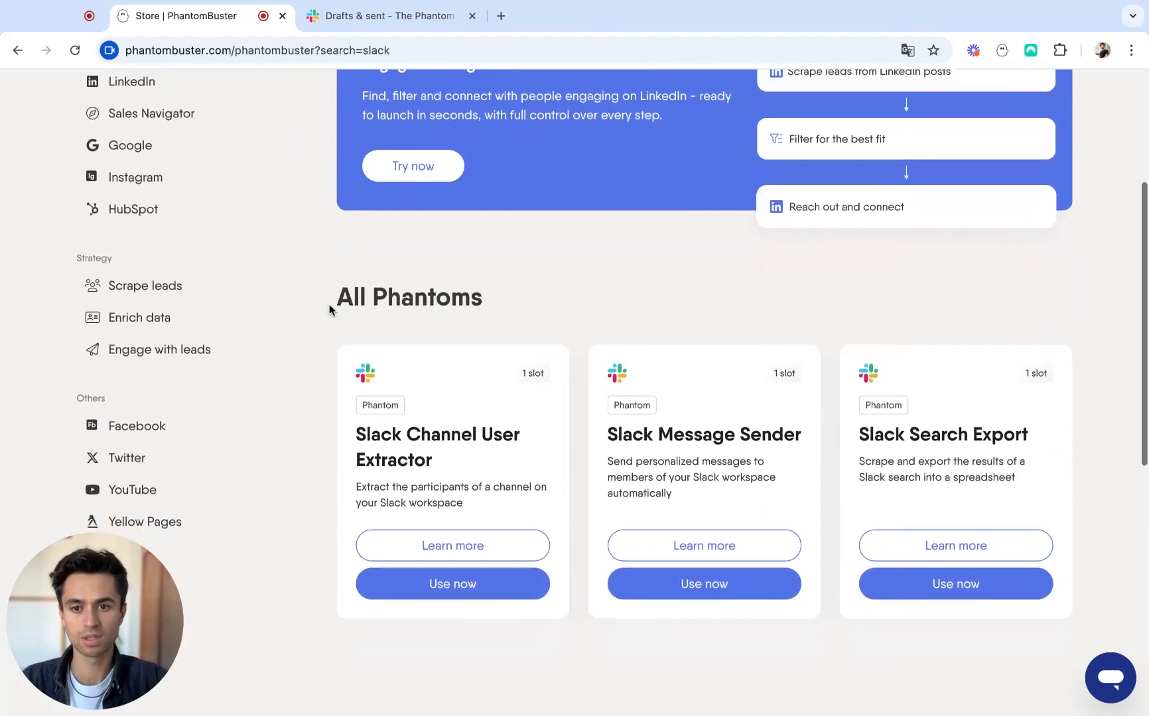
scroll(431, 268, "down", 1)
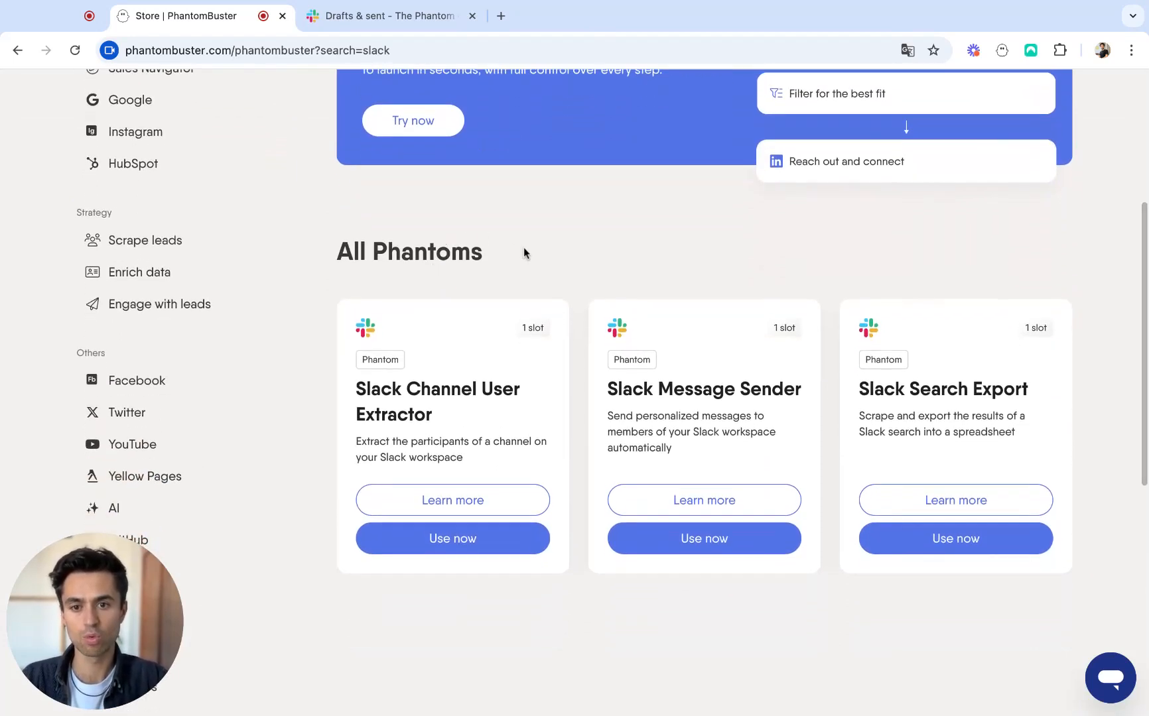
scroll(437, 422, "down", 1)
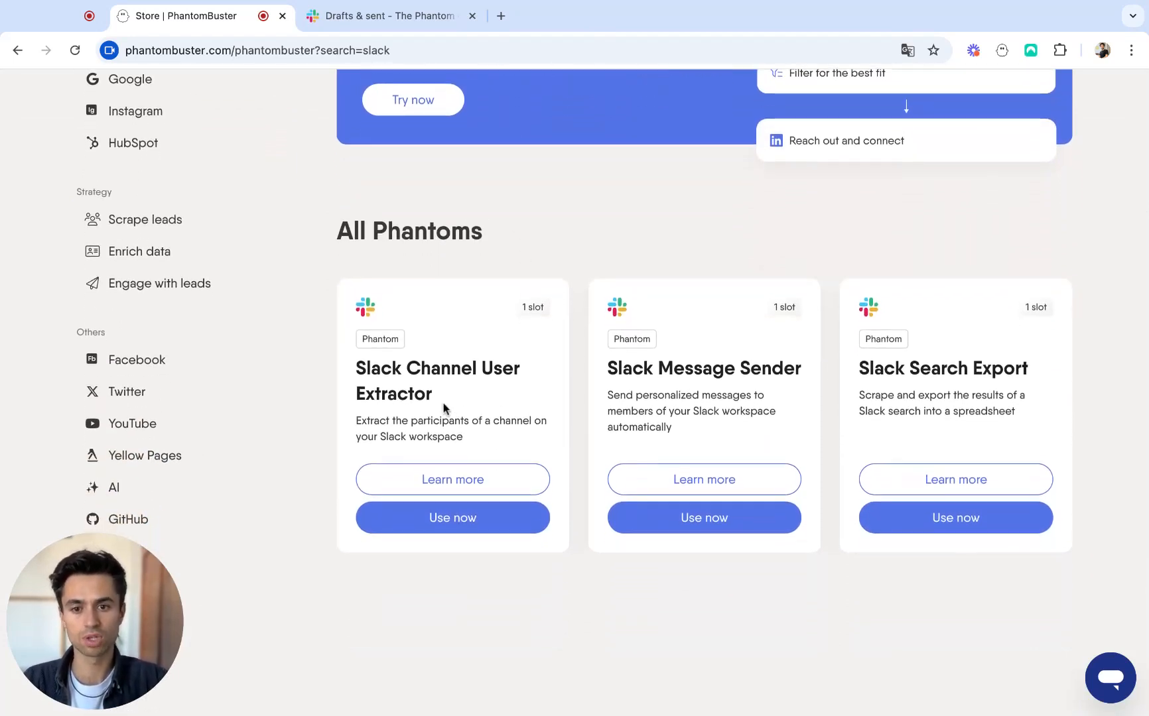
left_click(460, 524)
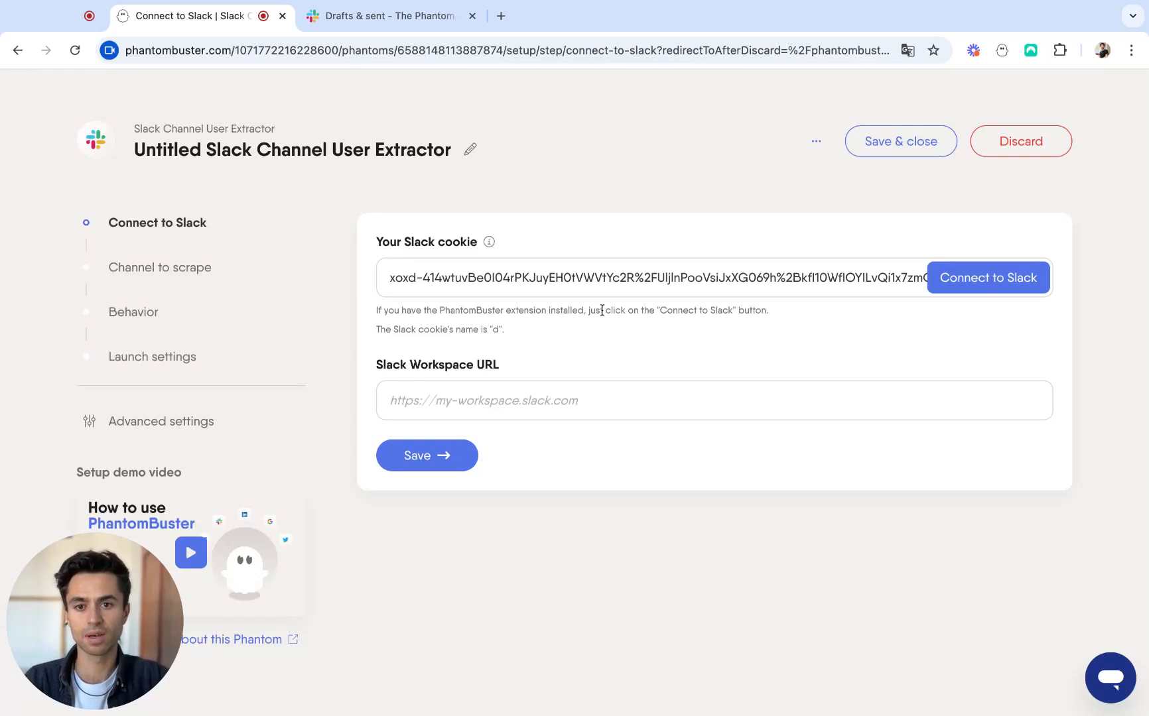
left_click(520, 281)
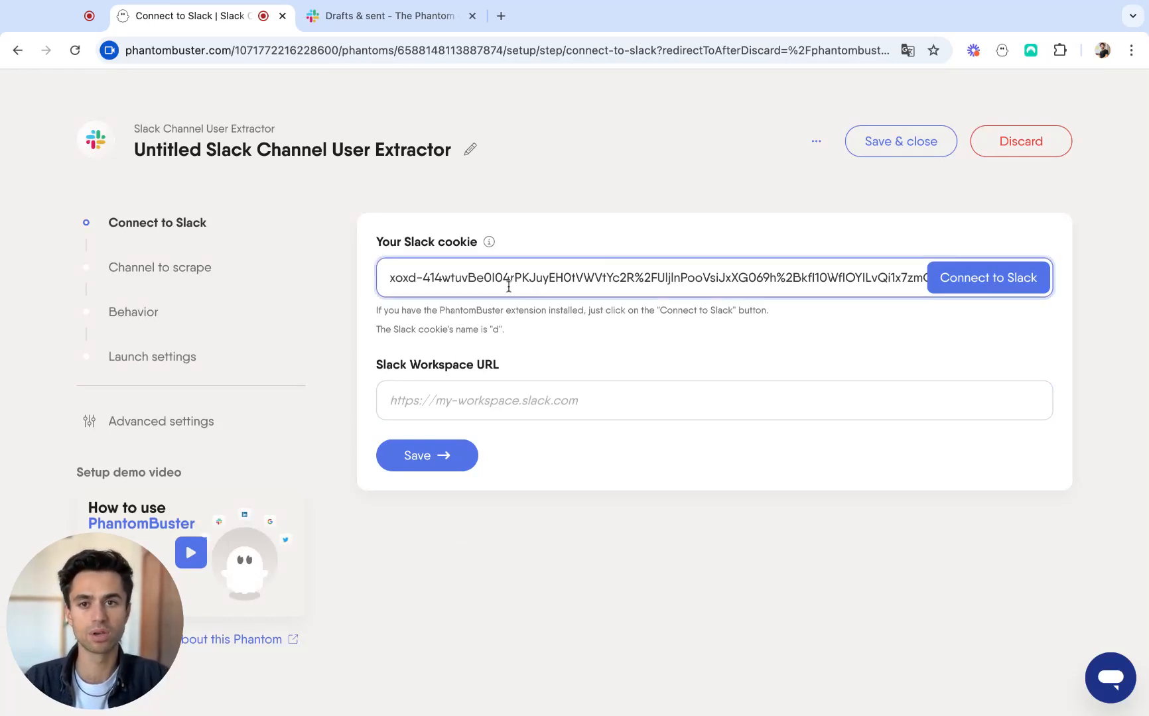
left_click(511, 168)
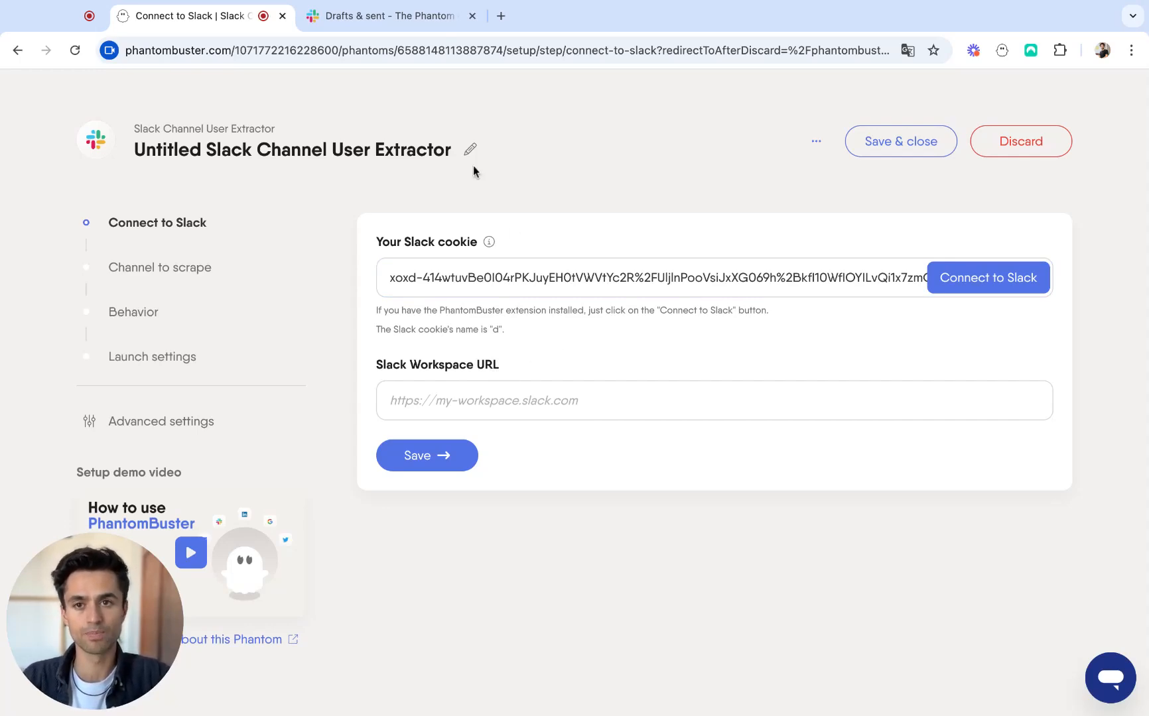
left_click(383, 15)
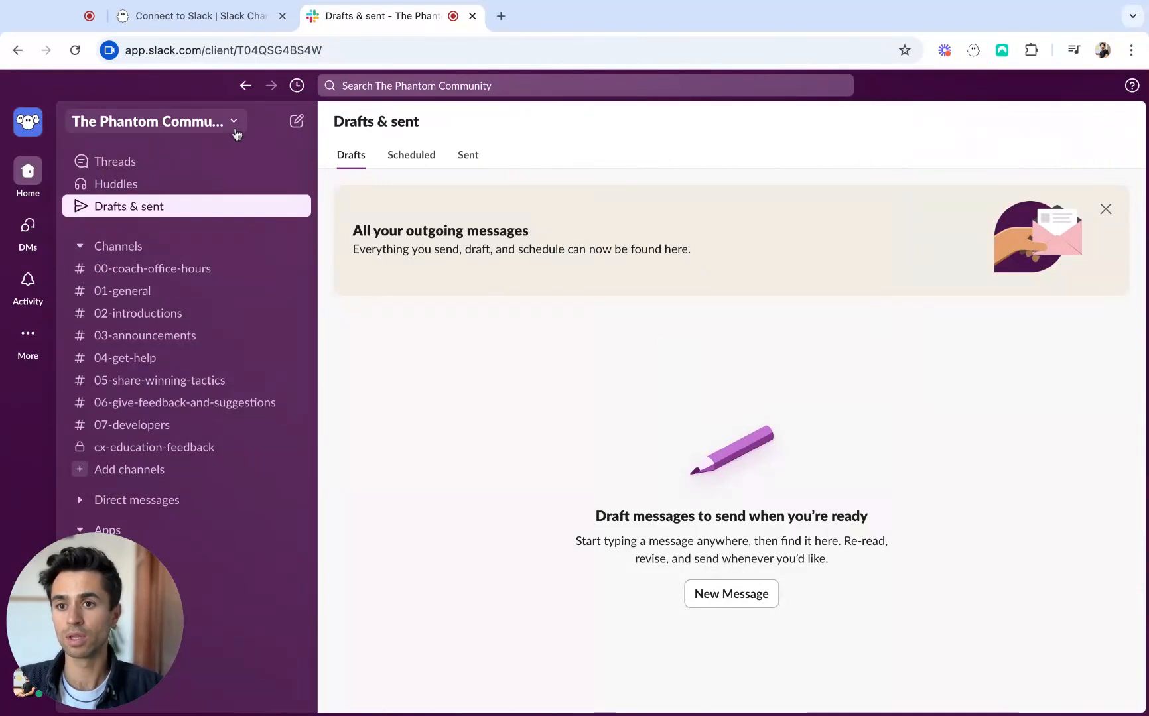
left_click(234, 129)
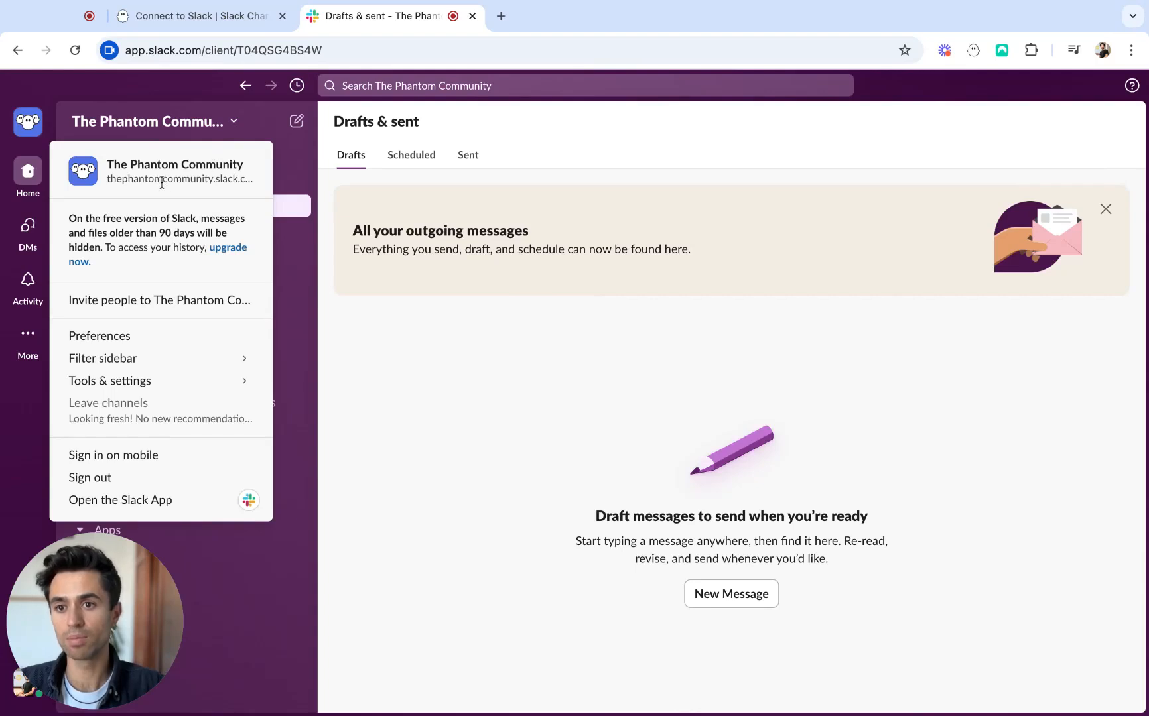
triple_click(177, 179)
key("super+c")
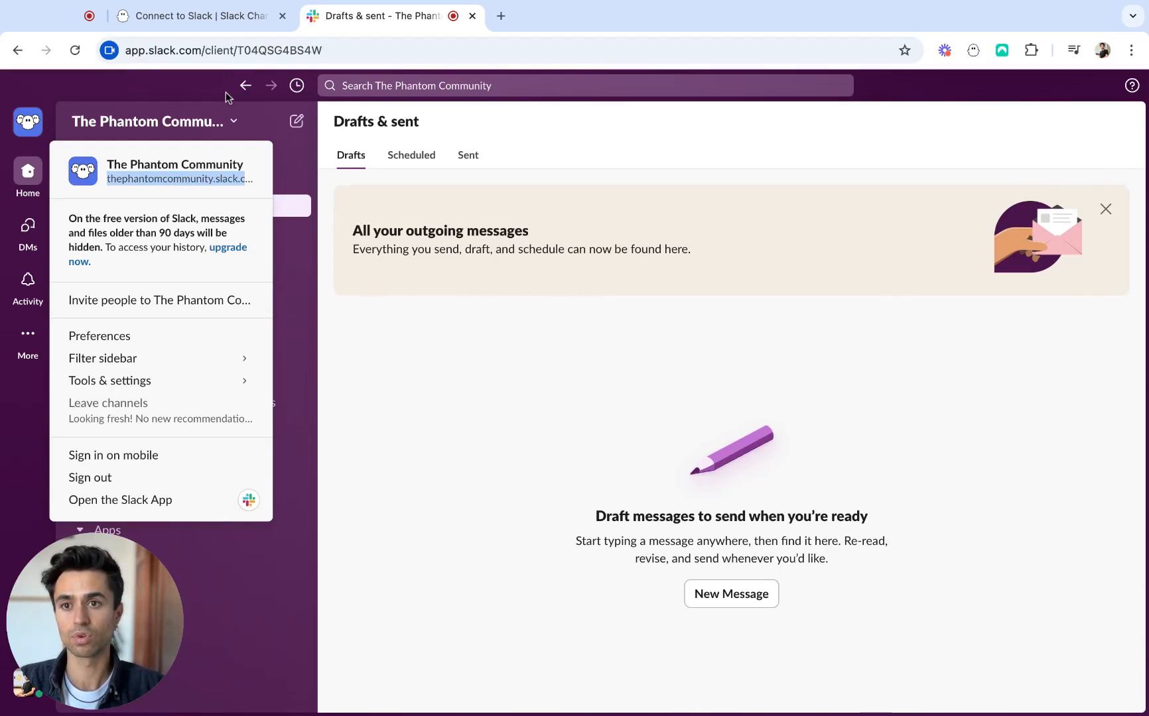
- Back in PhantomBuster, set the Slack Workspace URL to thephantomcommunity.slack.com and save the connection settings
left_click(213, 26)
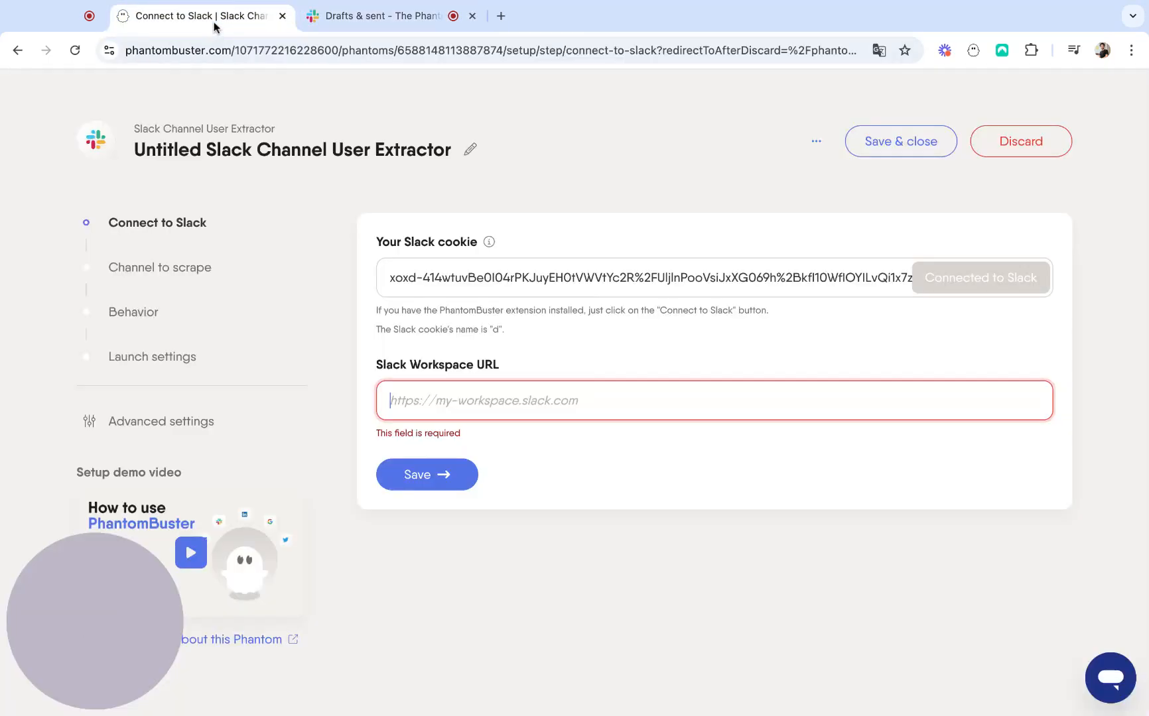
left_click(388, 398)
key("super+v")
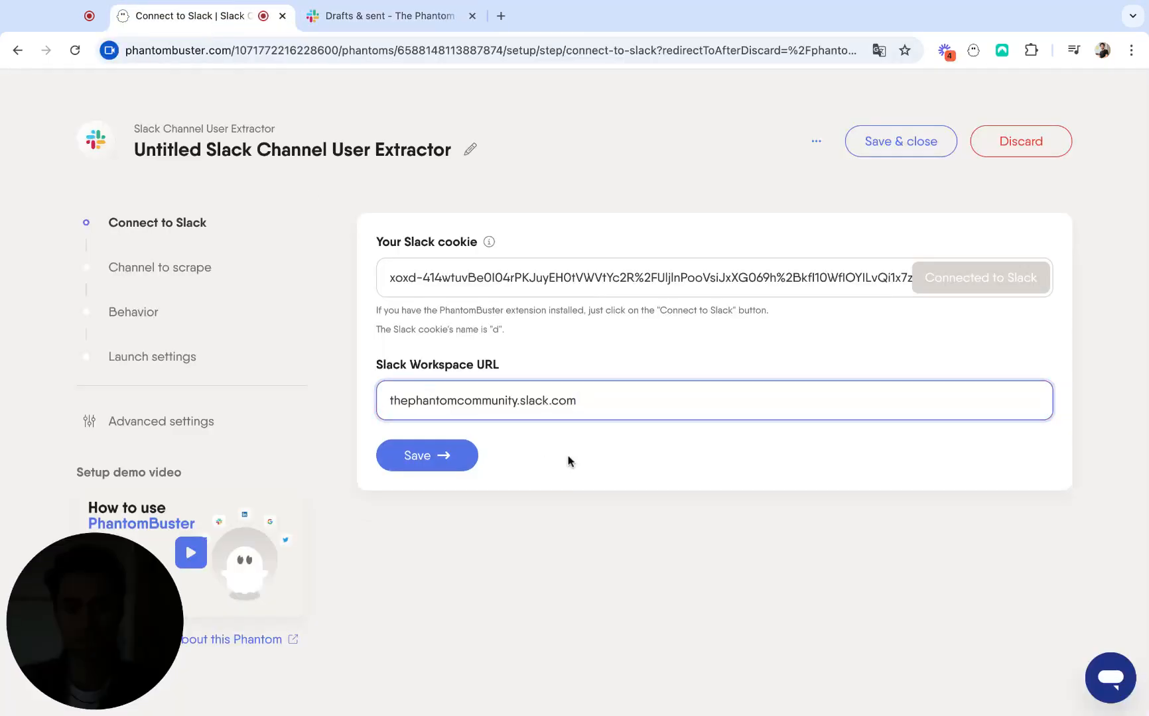
left_click(448, 461)
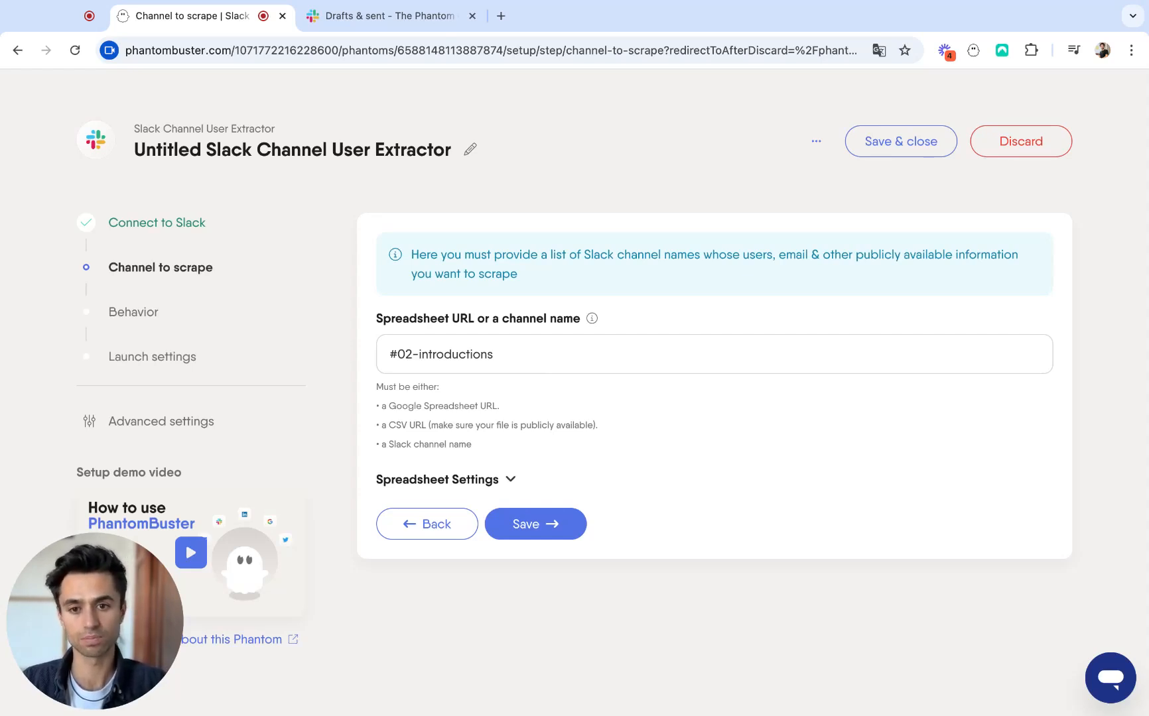
- Set #02-introductions as the channel to scrape, check the spreadsheet settings, and save
left_click(489, 359)
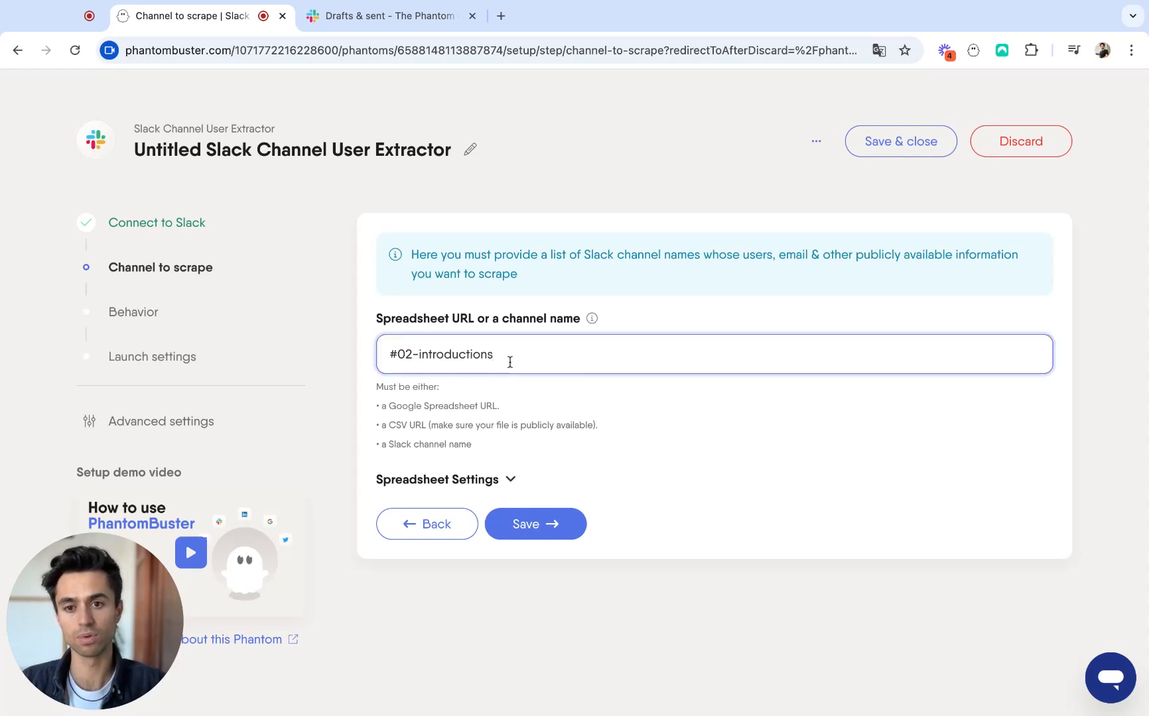
left_click(512, 480)
scroll(634, 473, "down", 1)
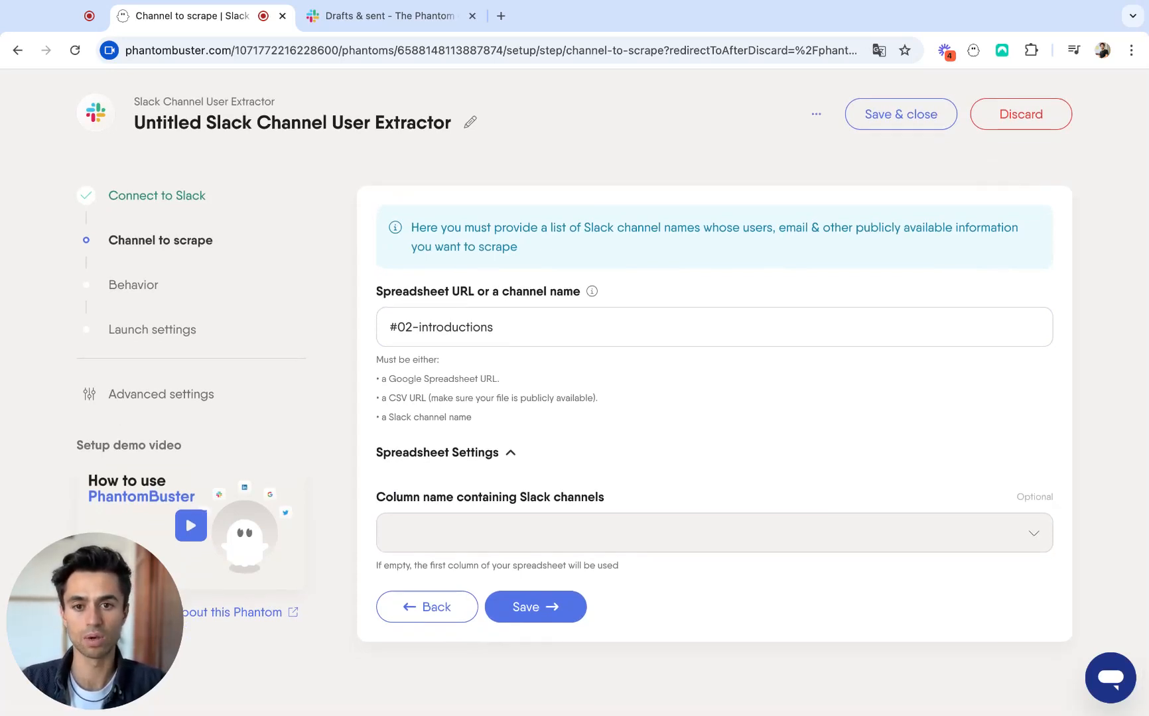
left_click(524, 607)
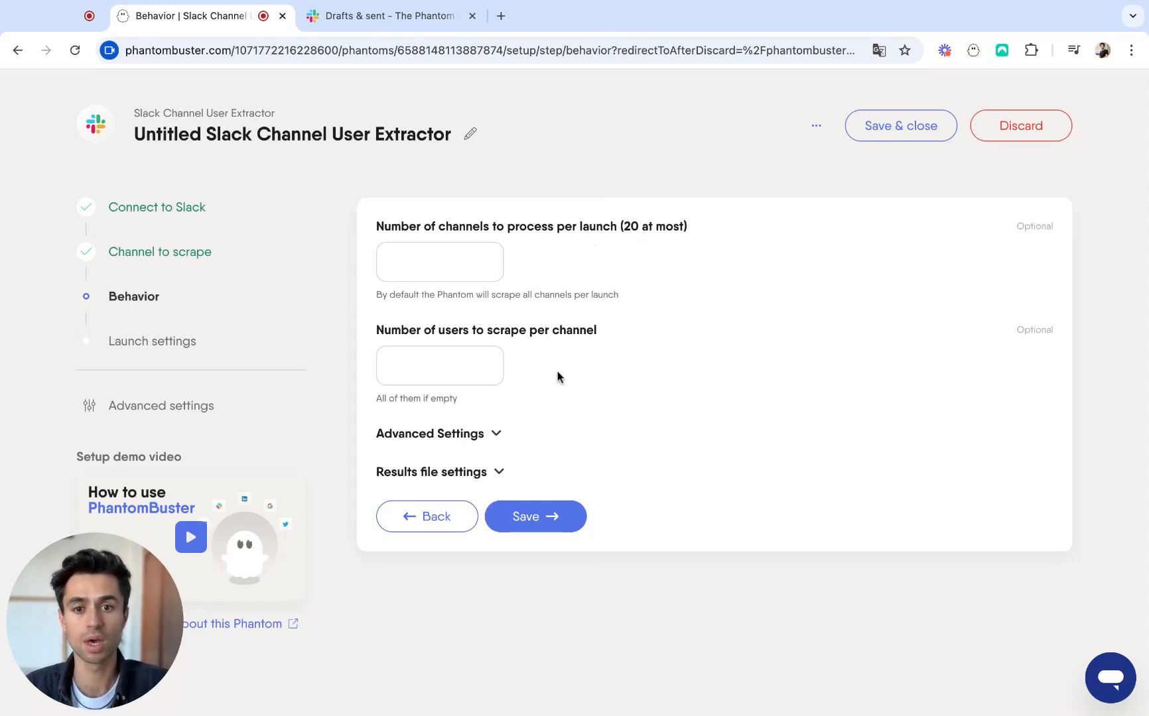
- Set the number of users to scrape per channel to 20
scroll(557, 378, "down", 1)
scroll(558, 376, "up", 1)
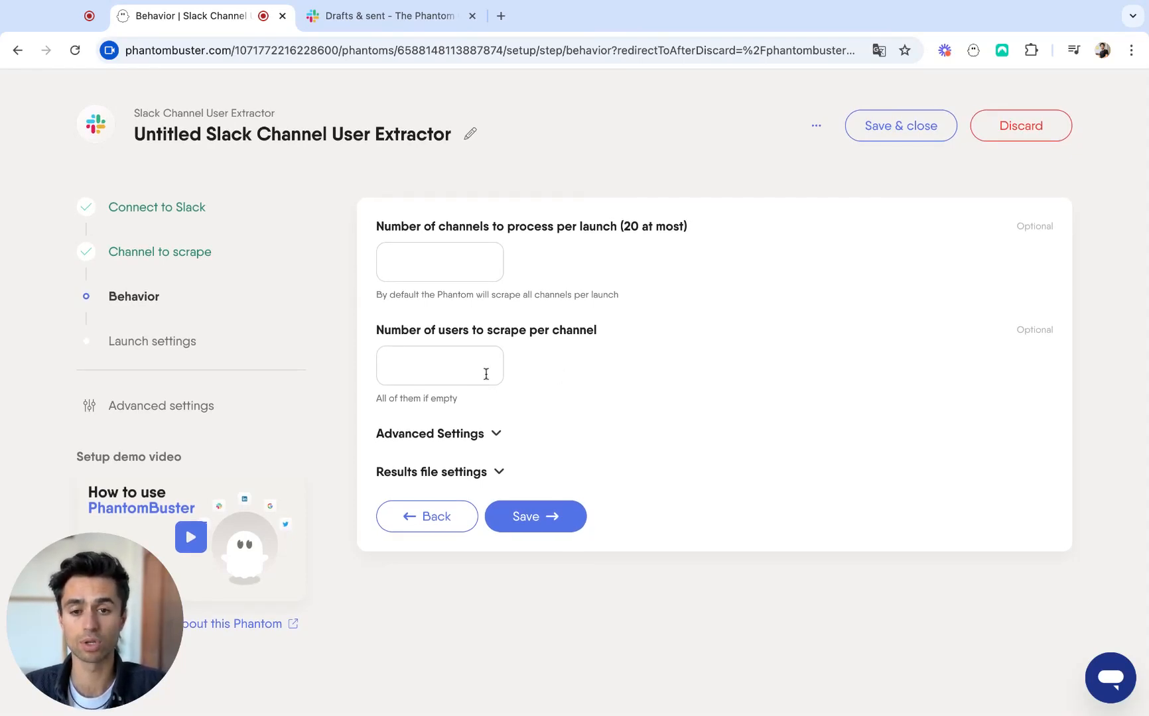
left_click(417, 378)
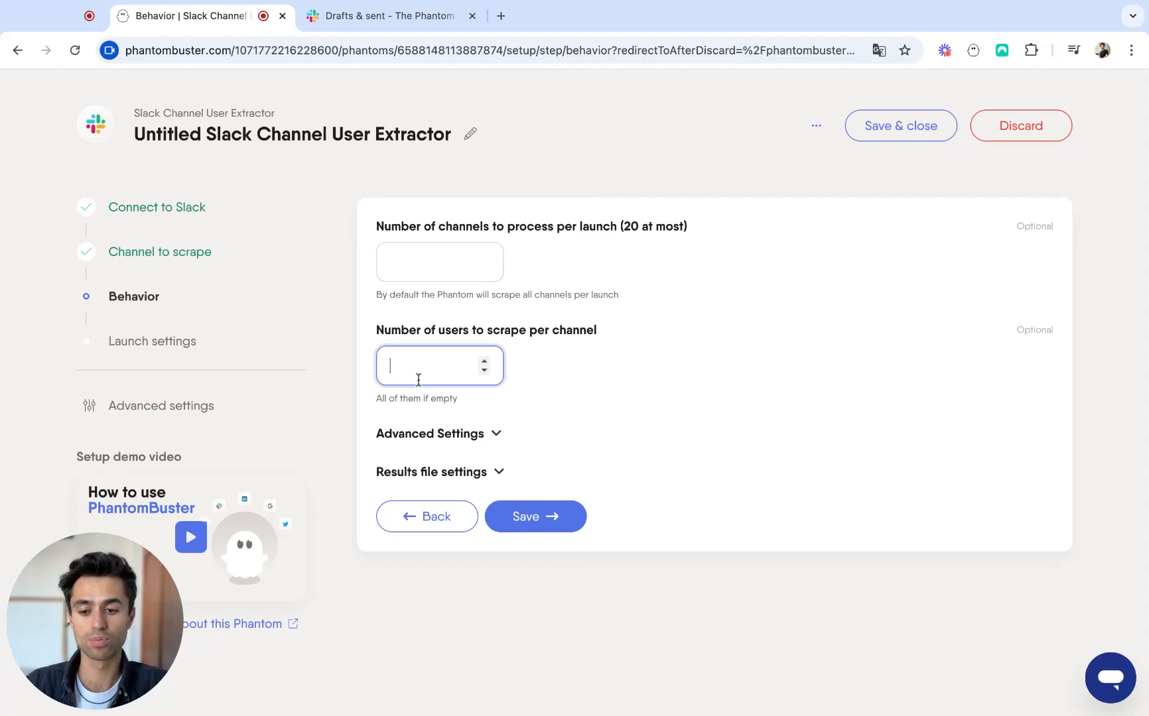
type("20")
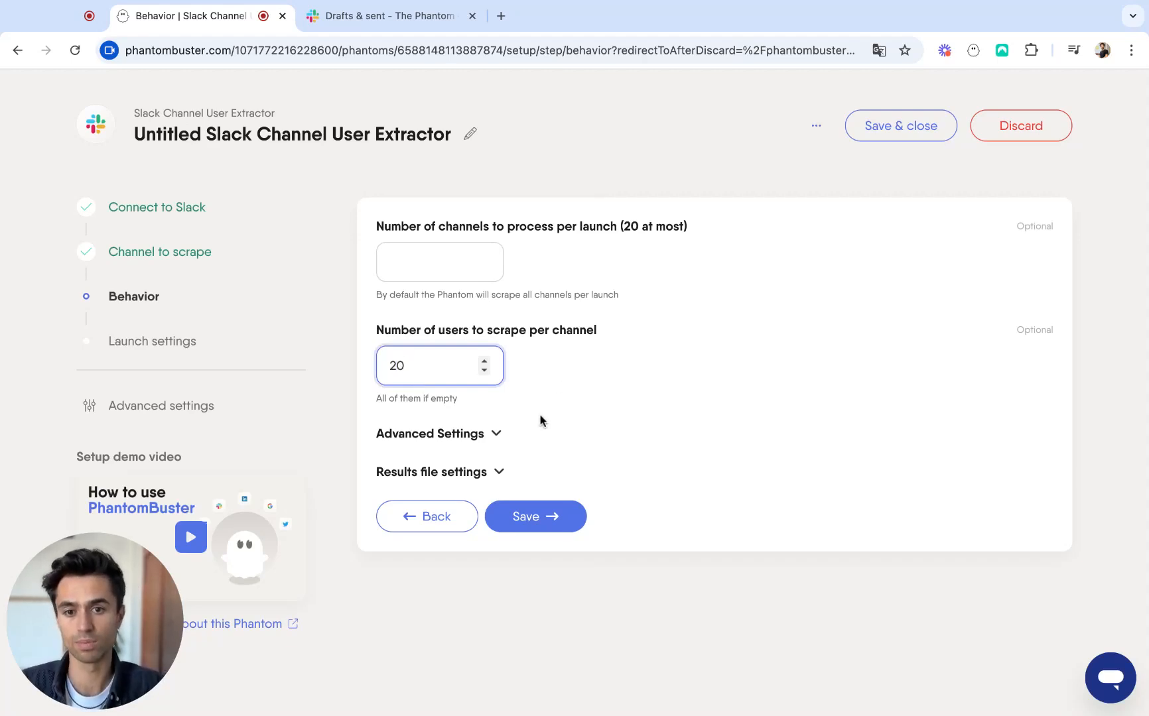
- Expand the advanced and results file settings, leave them at their defaults, and save the behavior settings
left_click(499, 436)
scroll(593, 447, "down", 1)
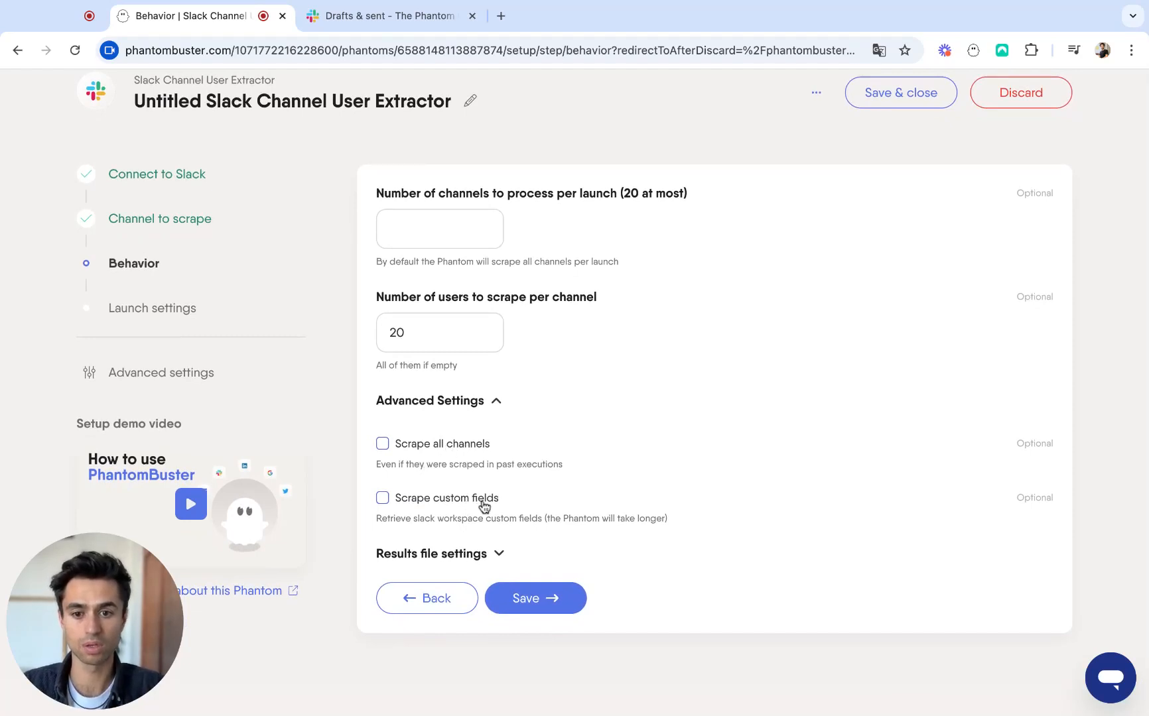
left_click(498, 553)
scroll(562, 554, "down", 2)
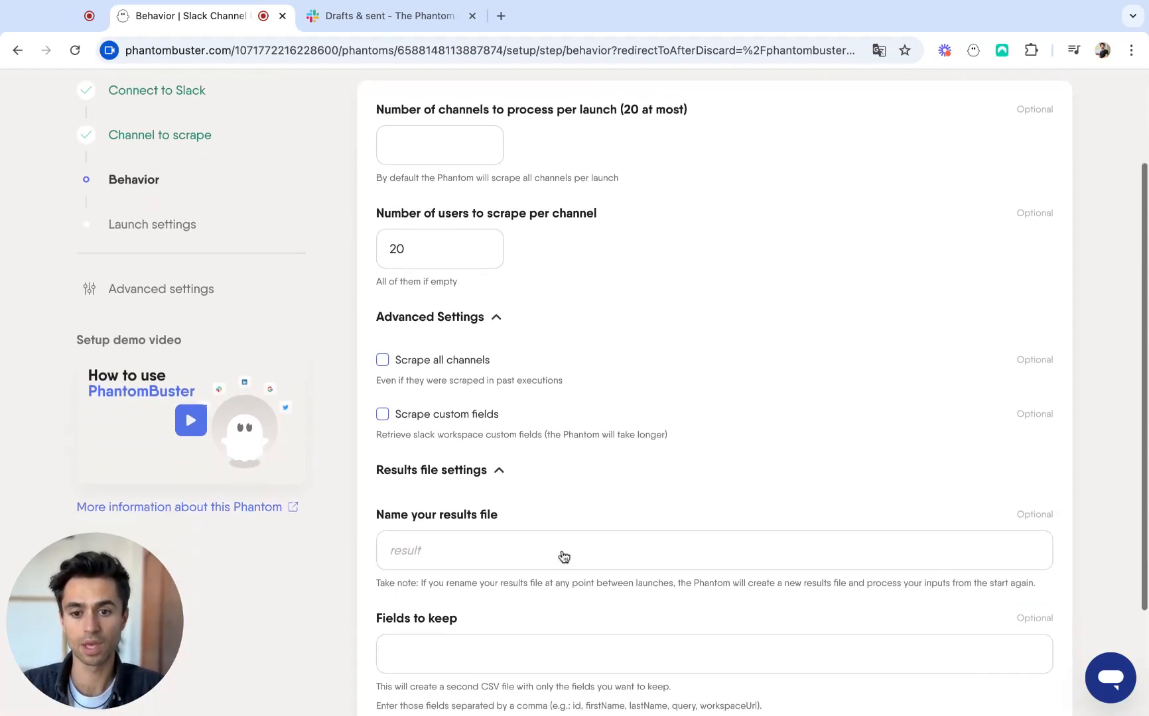
scroll(563, 554, "down", 3)
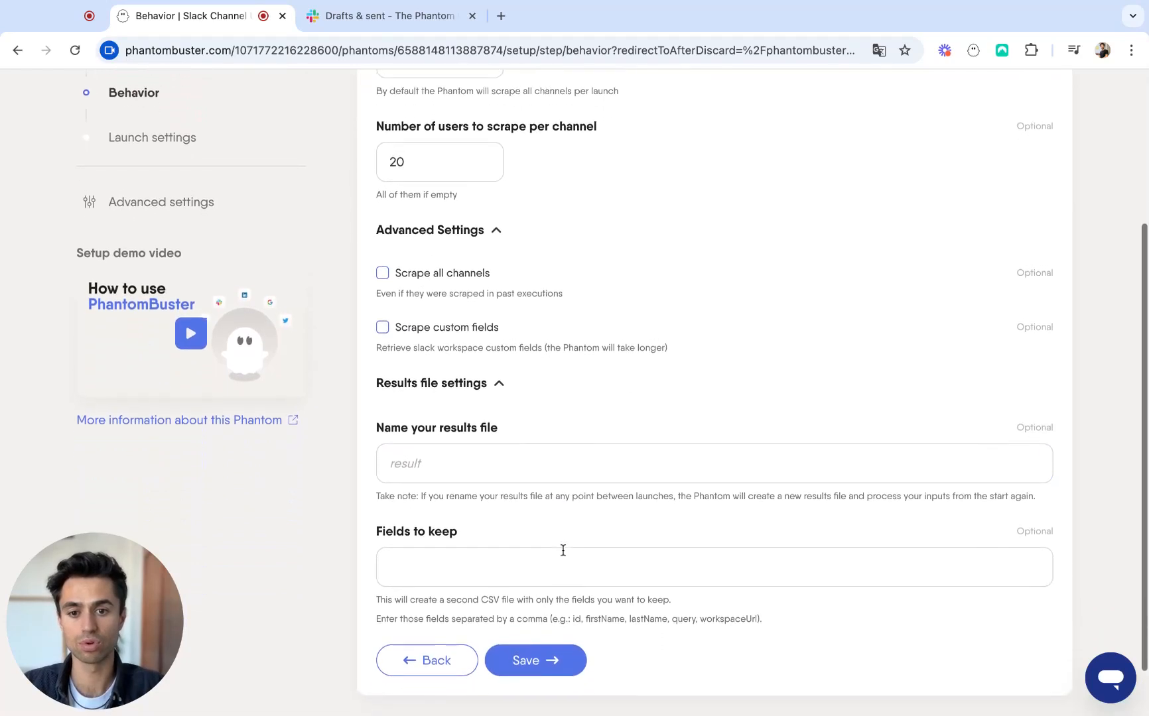
scroll(562, 551, "down", 1)
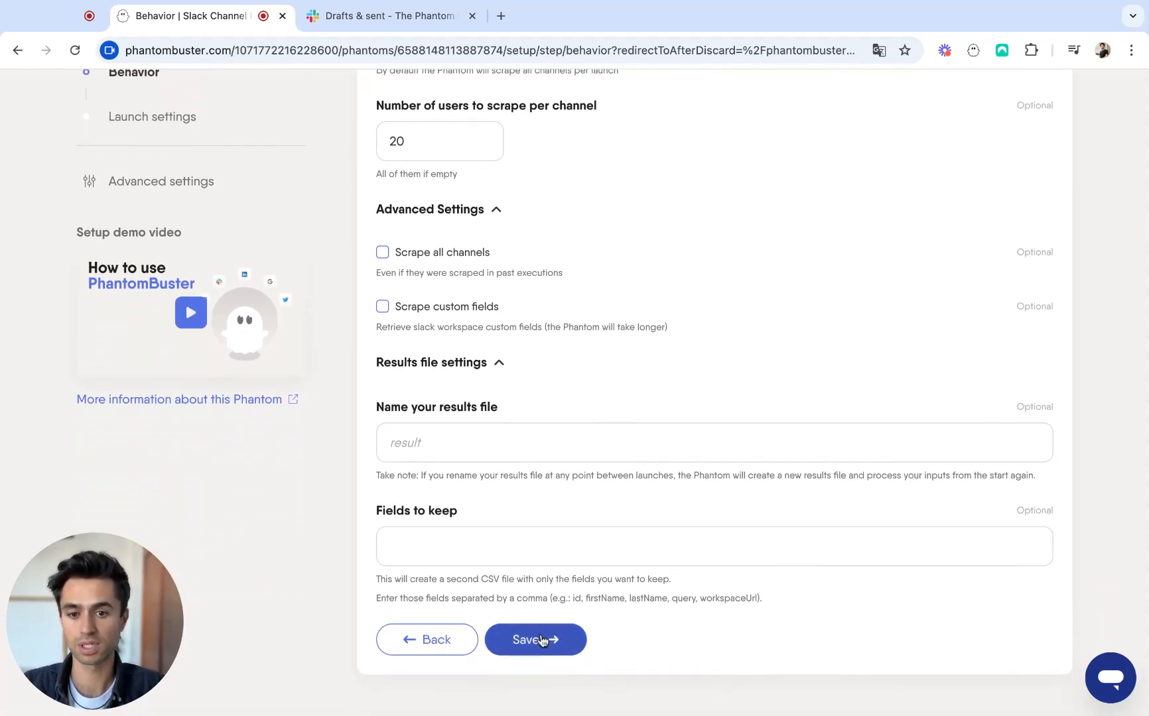
left_click(540, 640)
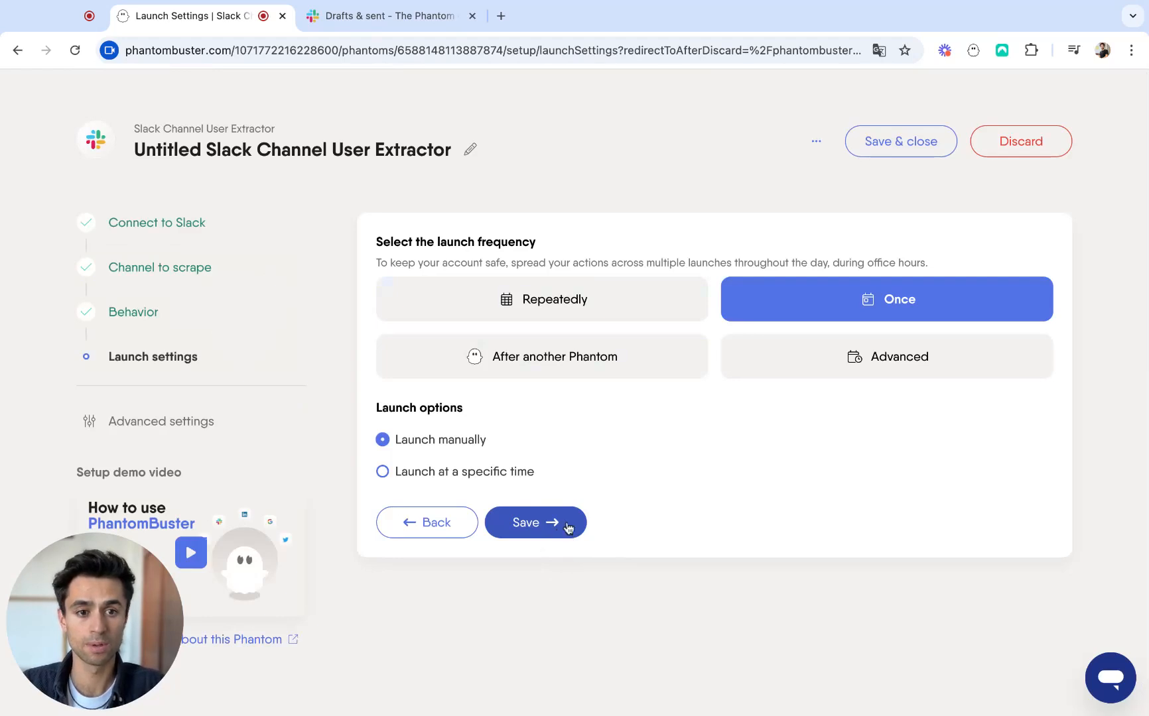
- Save the launch settings as Once with manual launch, launch the extractor, and review the extracted users' data columns
left_click(531, 533)
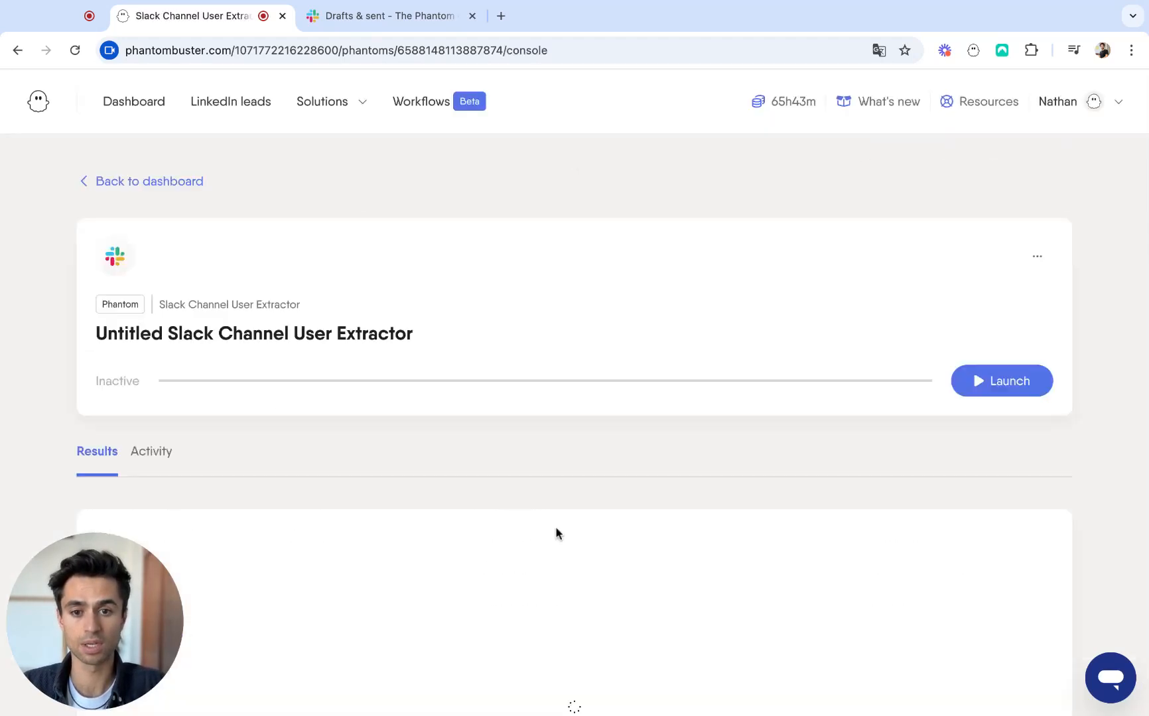
left_click(1011, 385)
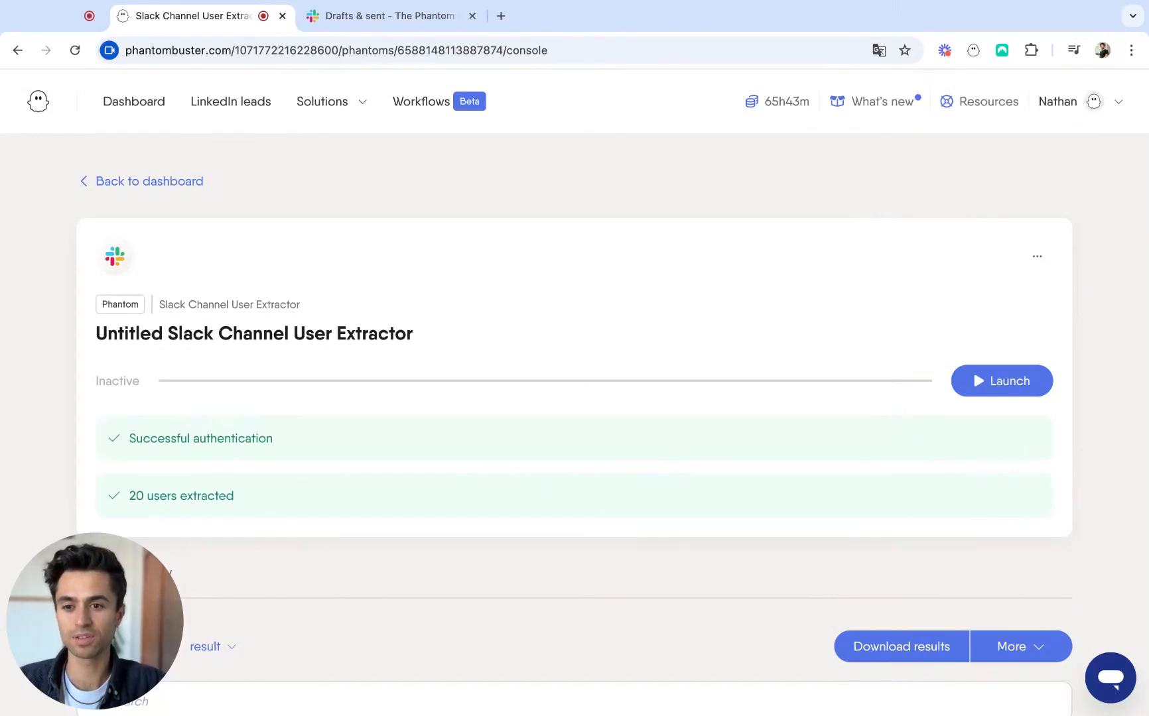
scroll(574, 392, "down", 7)
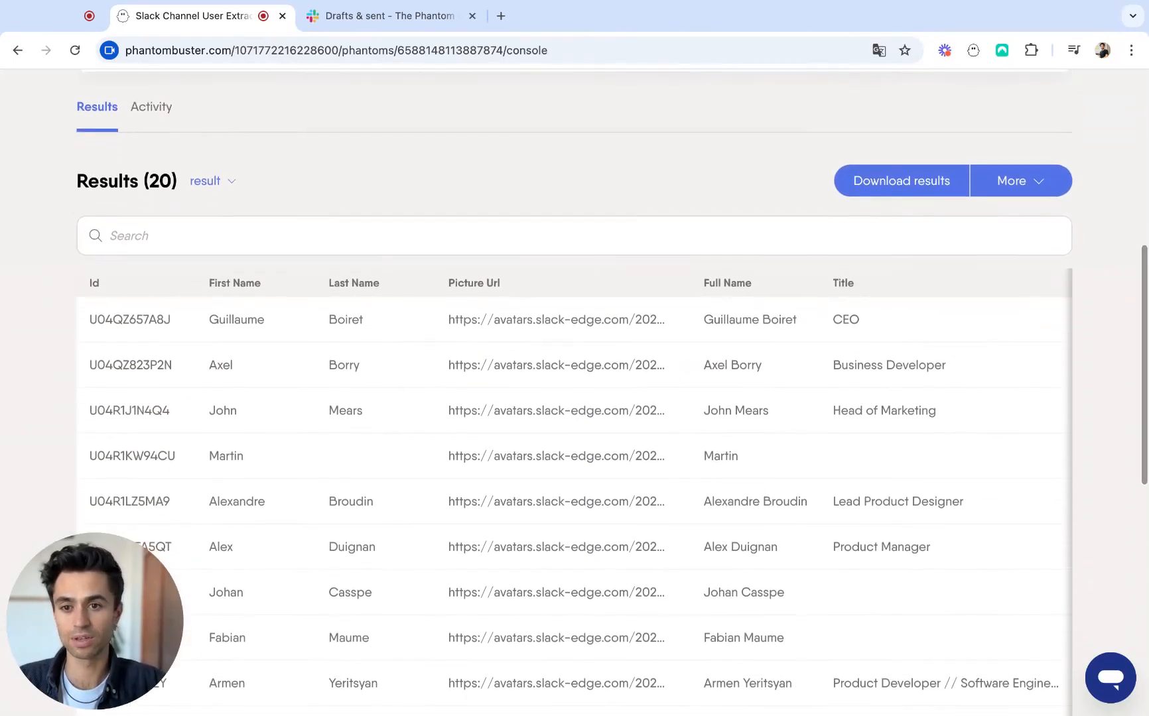
scroll(829, 435, "right", 8)
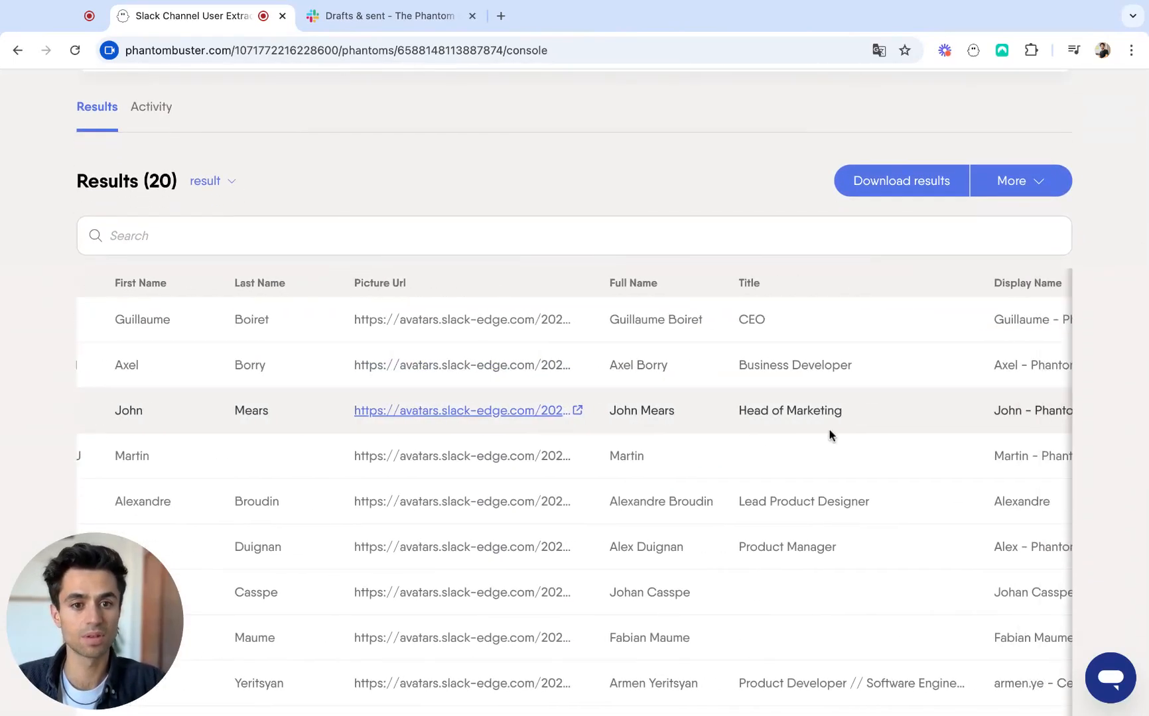
scroll(829, 429, "right", 15)
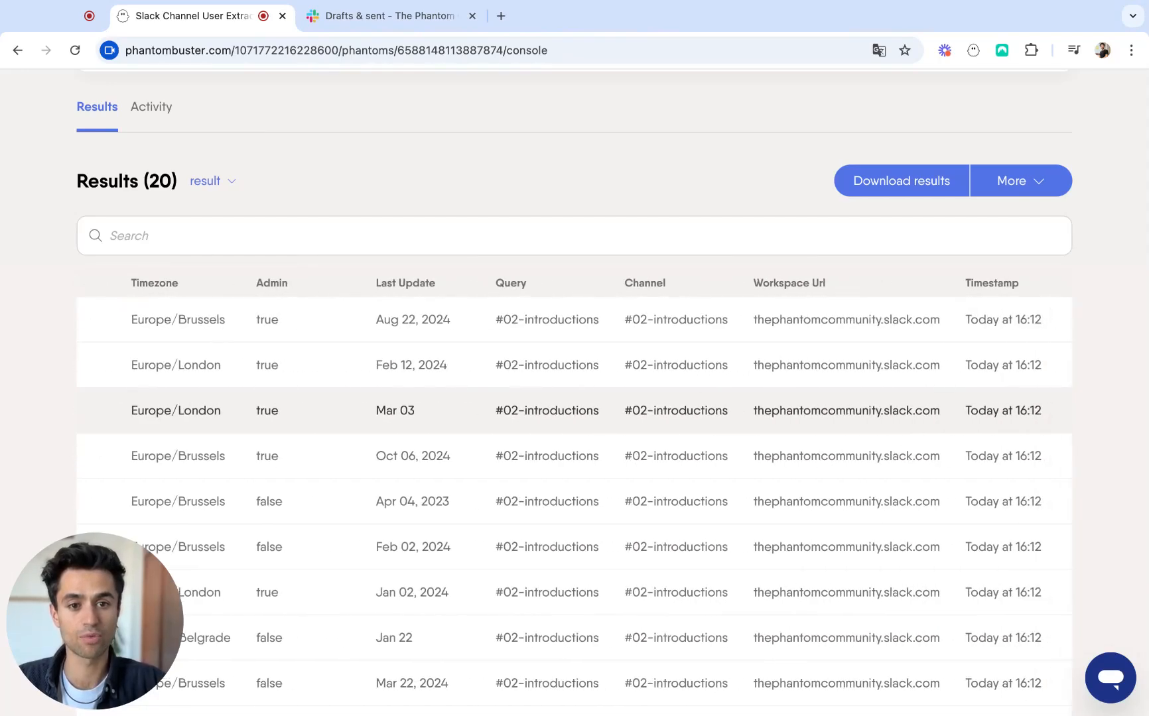
scroll(829, 411, "up", 7)
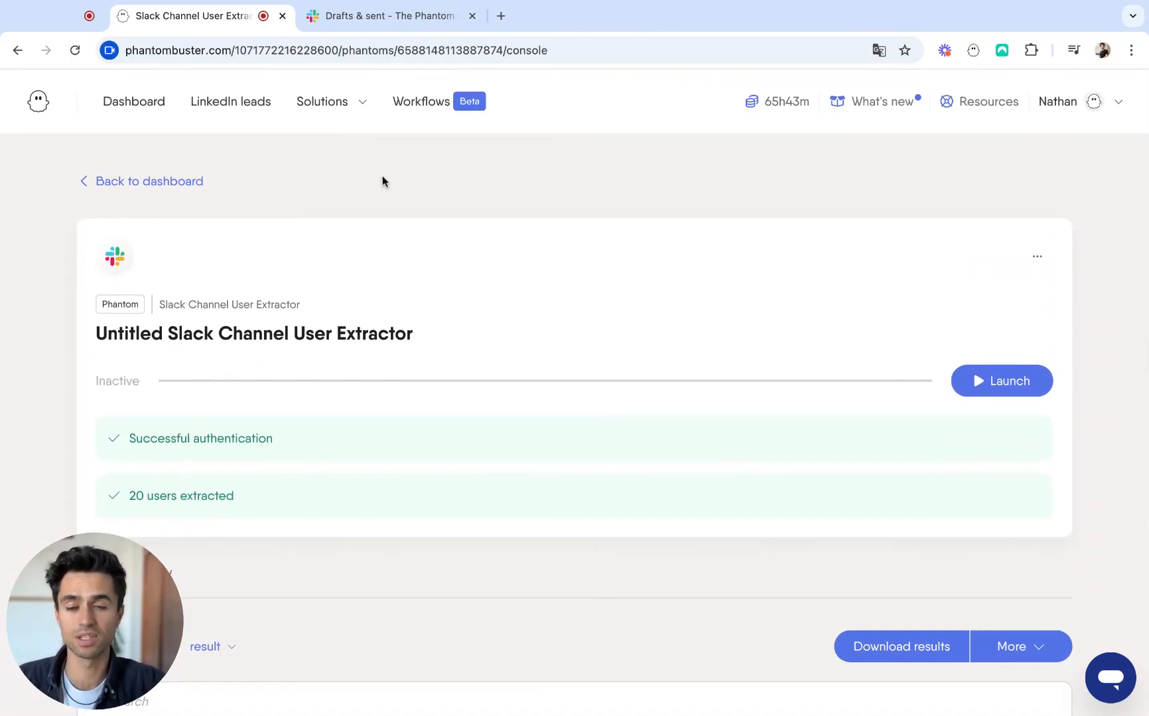
- Search all solutions for "slack" and start setting up the Slack Message Sender Phantom
left_click(358, 106)
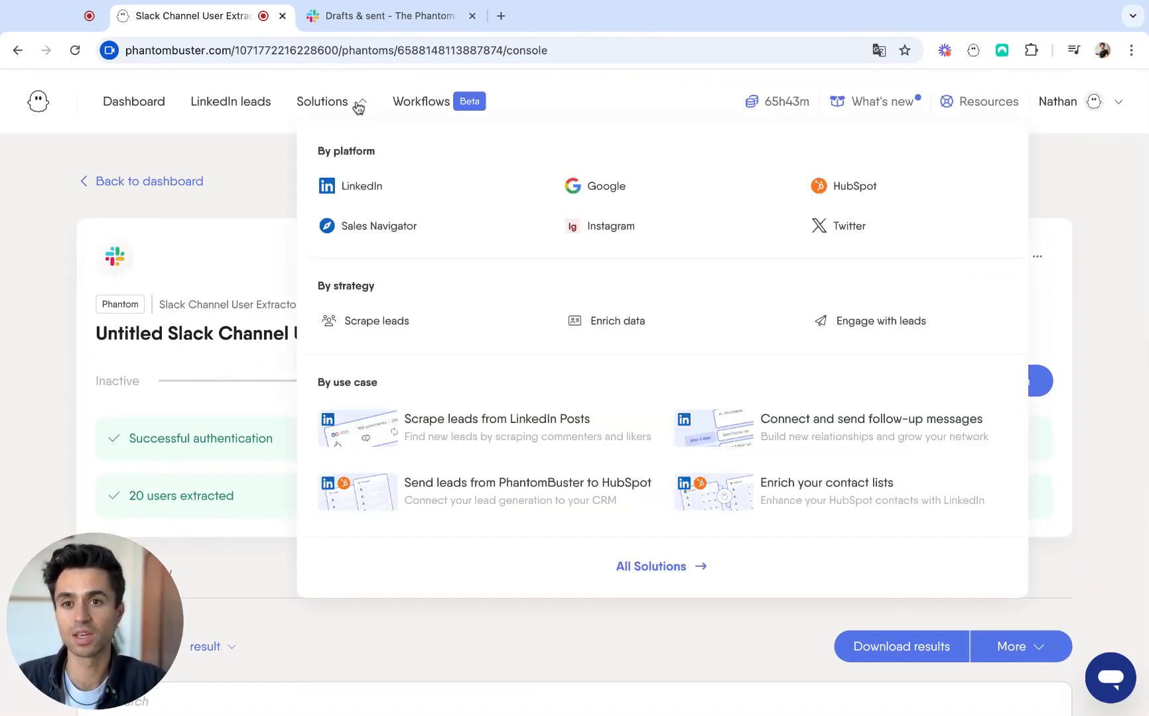
left_click(672, 571)
left_click(180, 223)
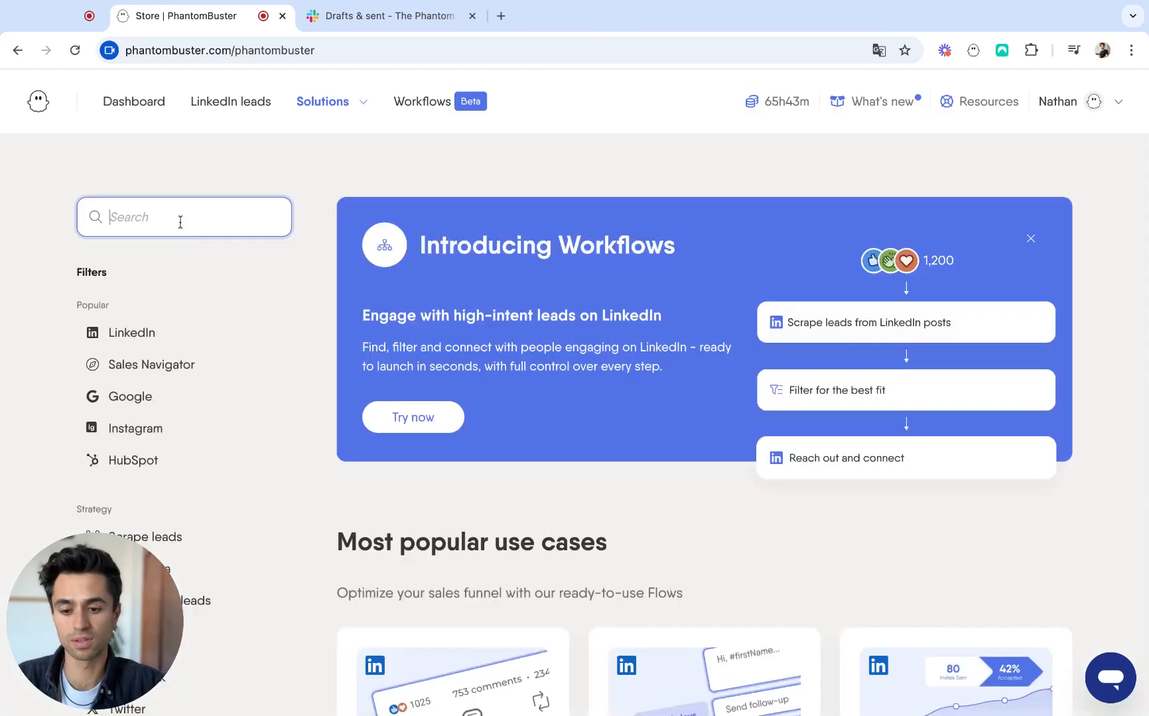
type("slack")
scroll(709, 377, "down", 5)
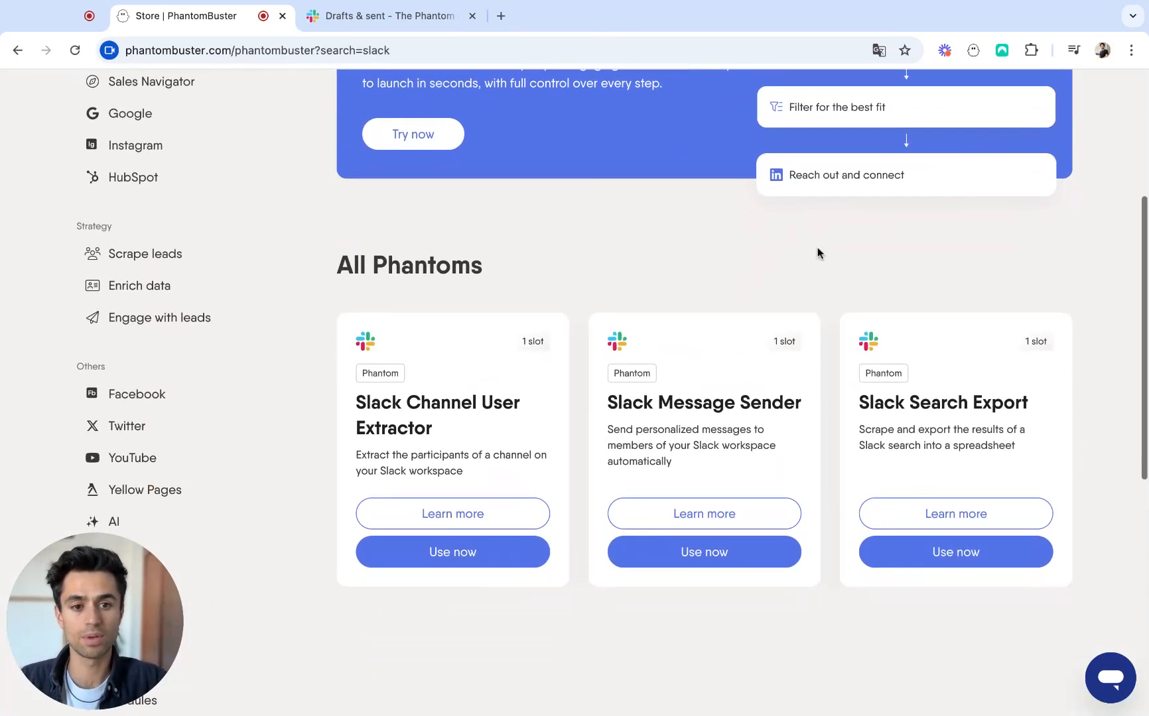
scroll(820, 334, "down", 1)
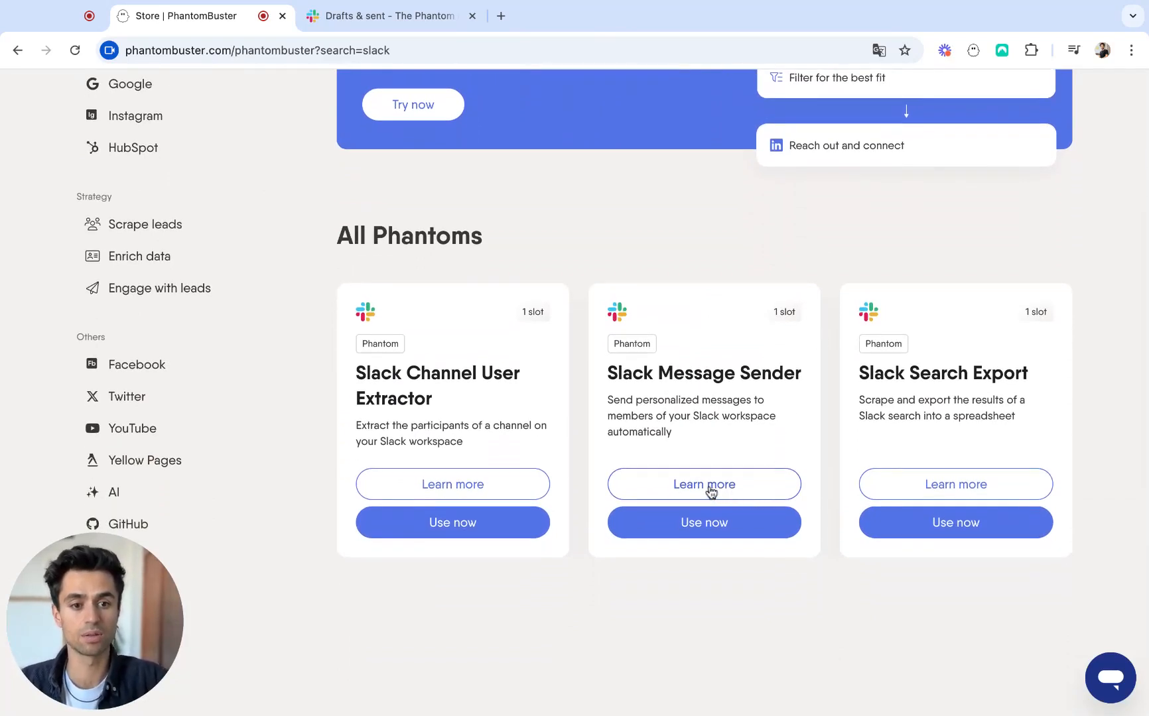
left_click(695, 524)
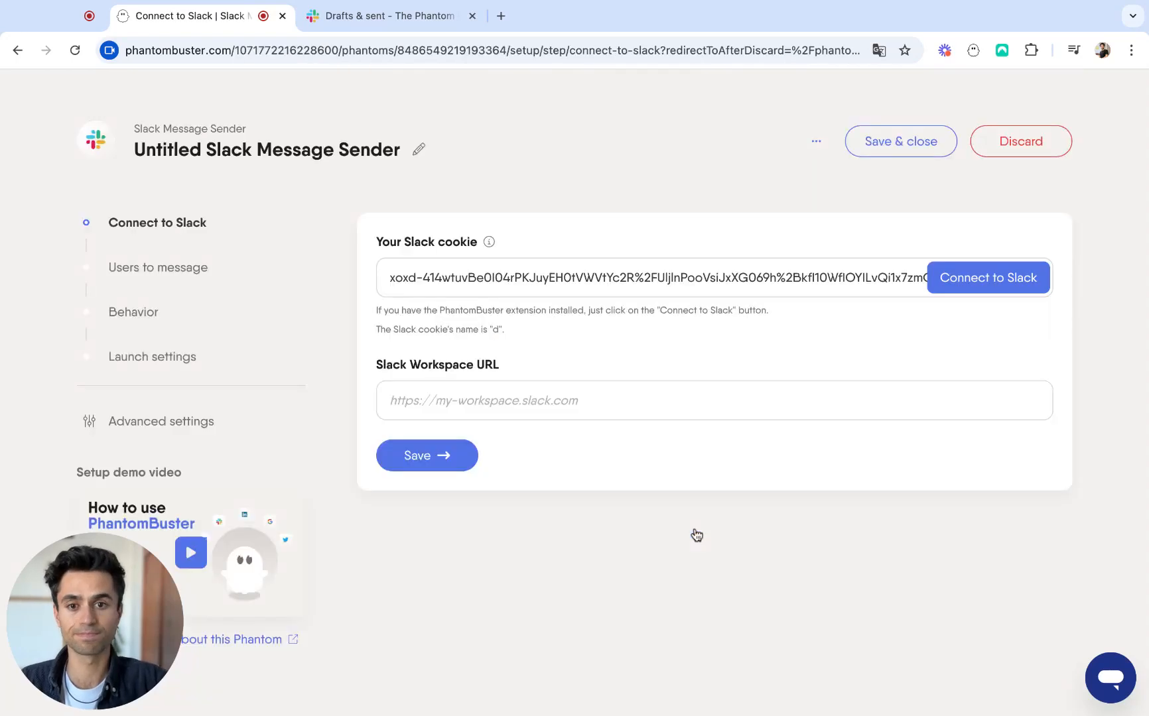
- Copy the workspace address thephantomcommunity.slack.com from Slack, enter it as the Slack Workspace URL, and save the connection settings
left_click(492, 398)
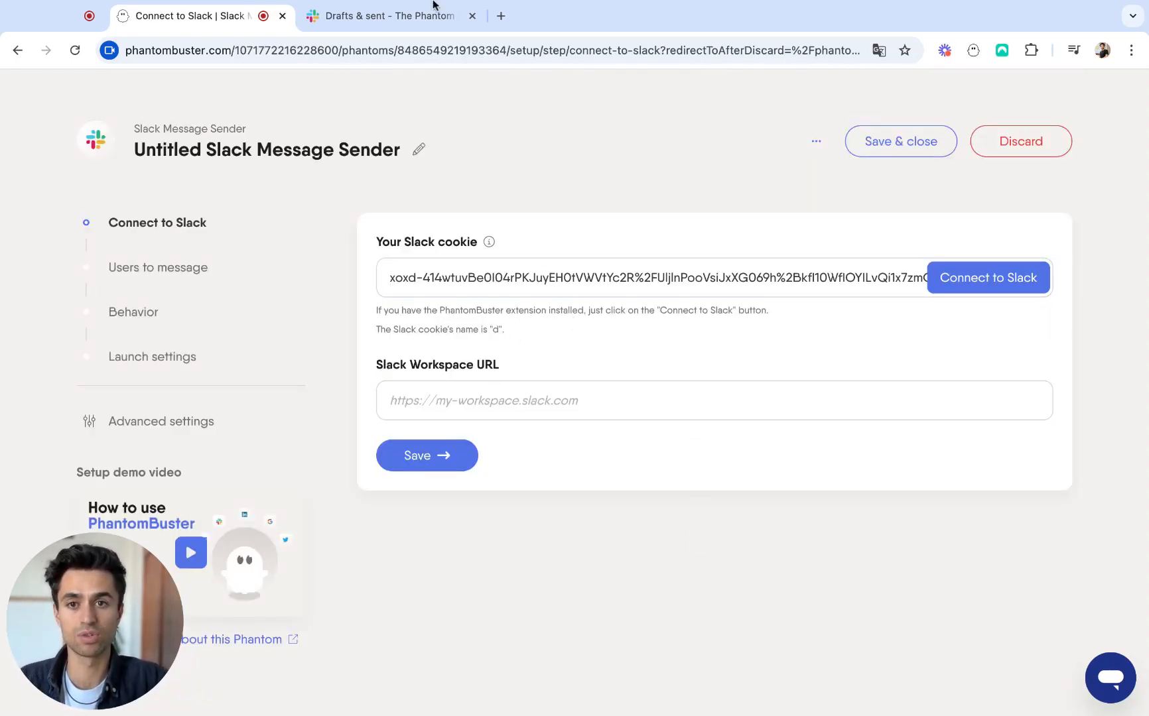
left_click(365, 18)
left_click_drag(107, 178, 252, 178)
key("super+c")
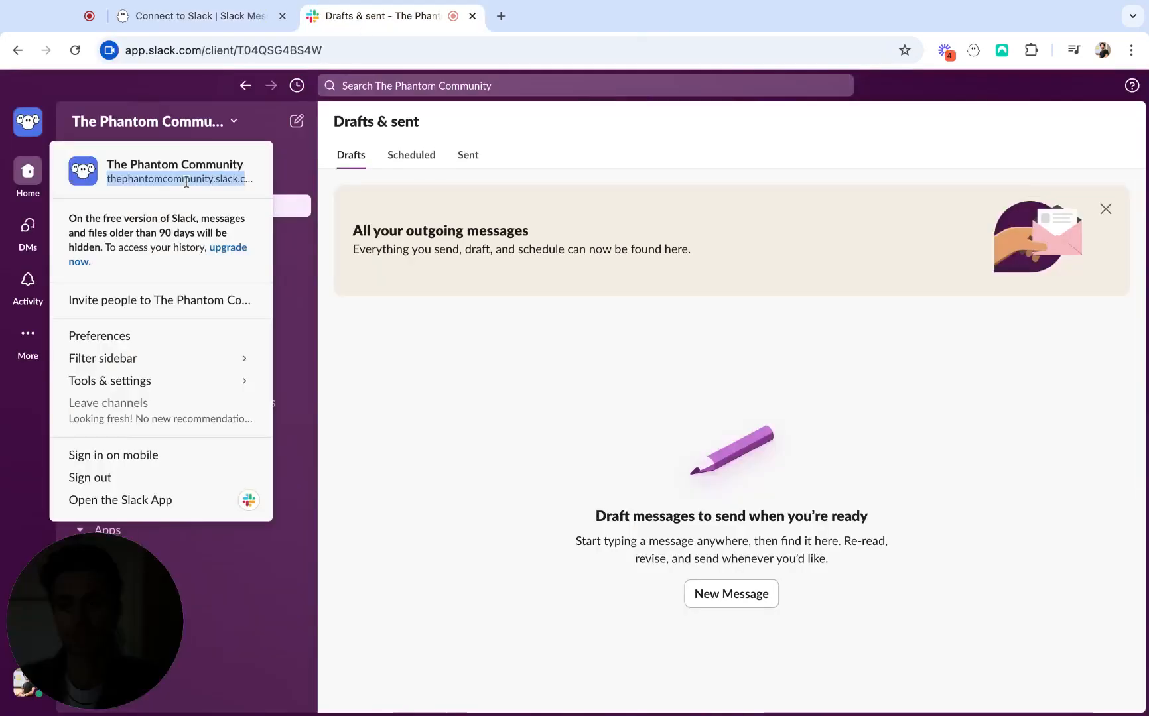
left_click(222, 20)
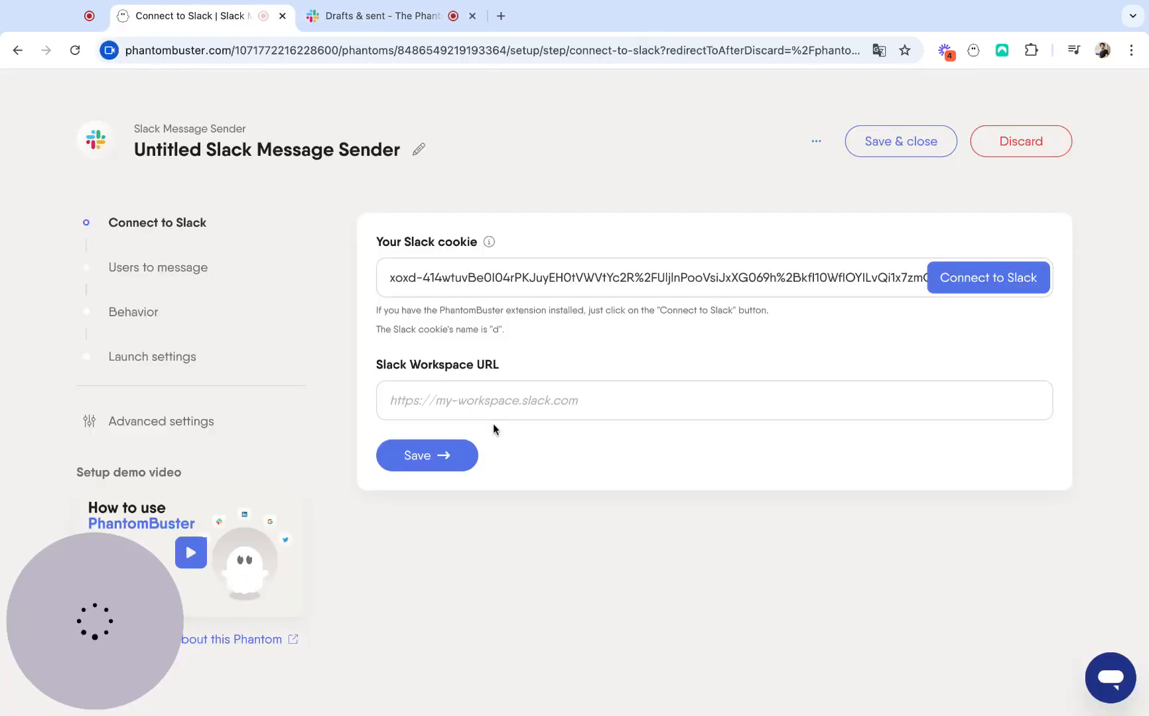
left_click(494, 398)
key("super+v")
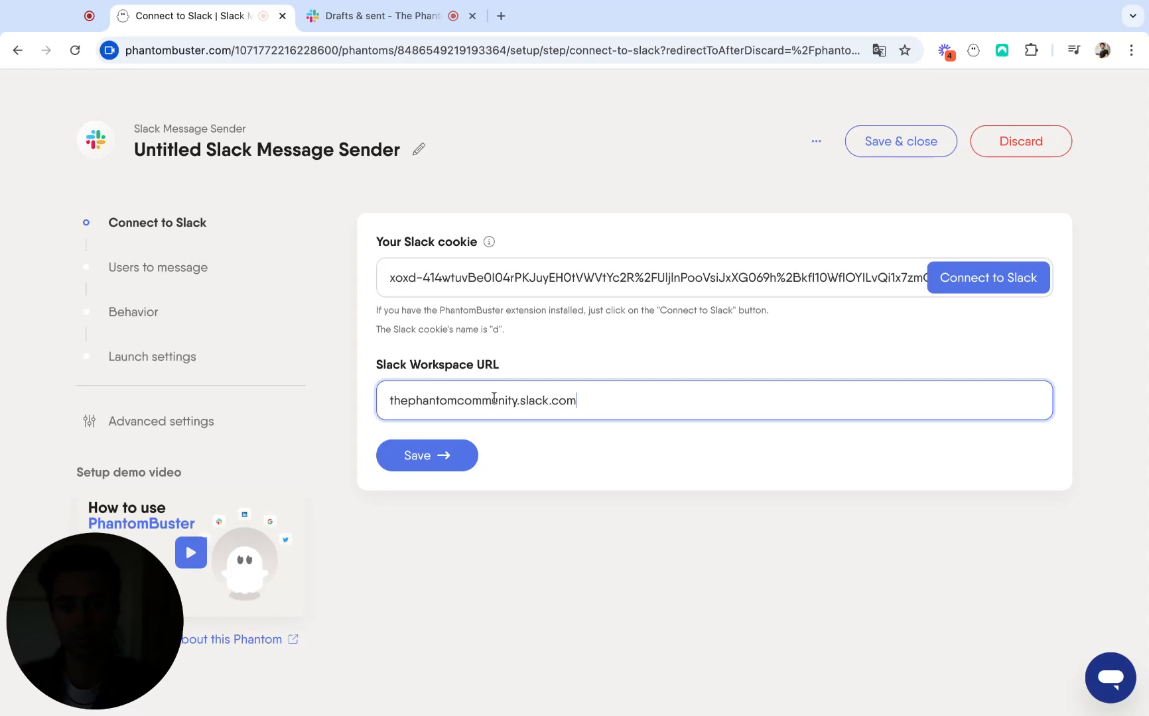
left_click(459, 448)
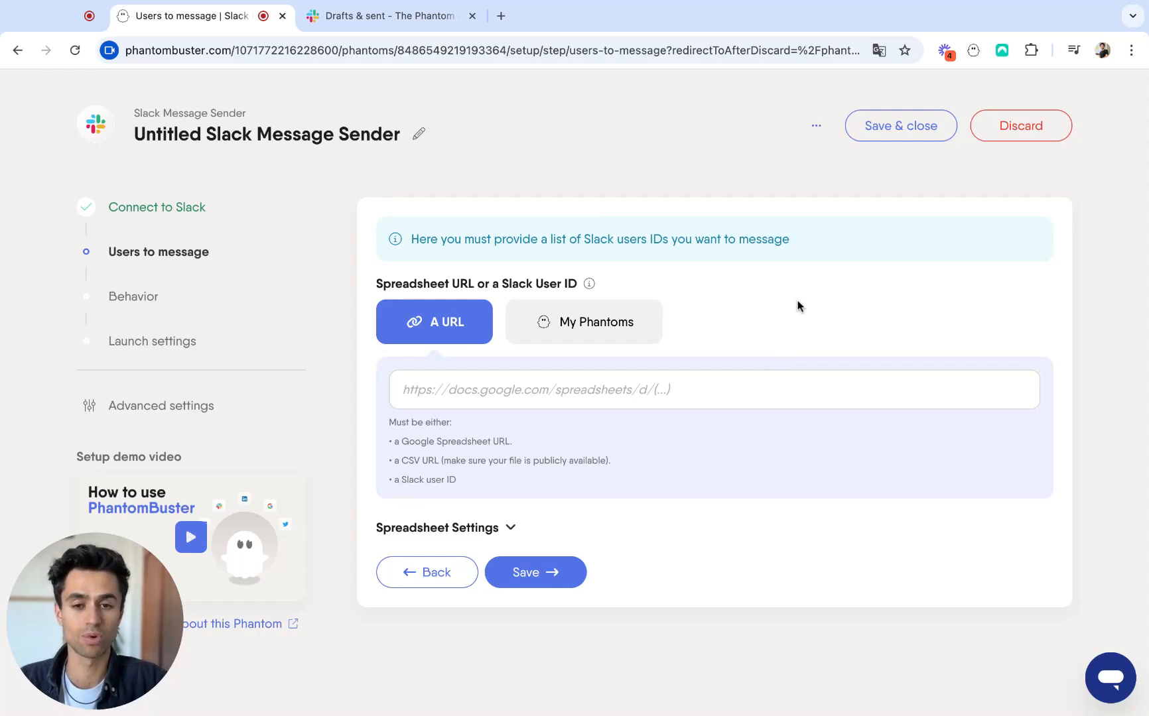
- Use the Untitled Slack Channel User Extractor's result.csv from My Phantoms as the list of users to message, and save
left_click(596, 335)
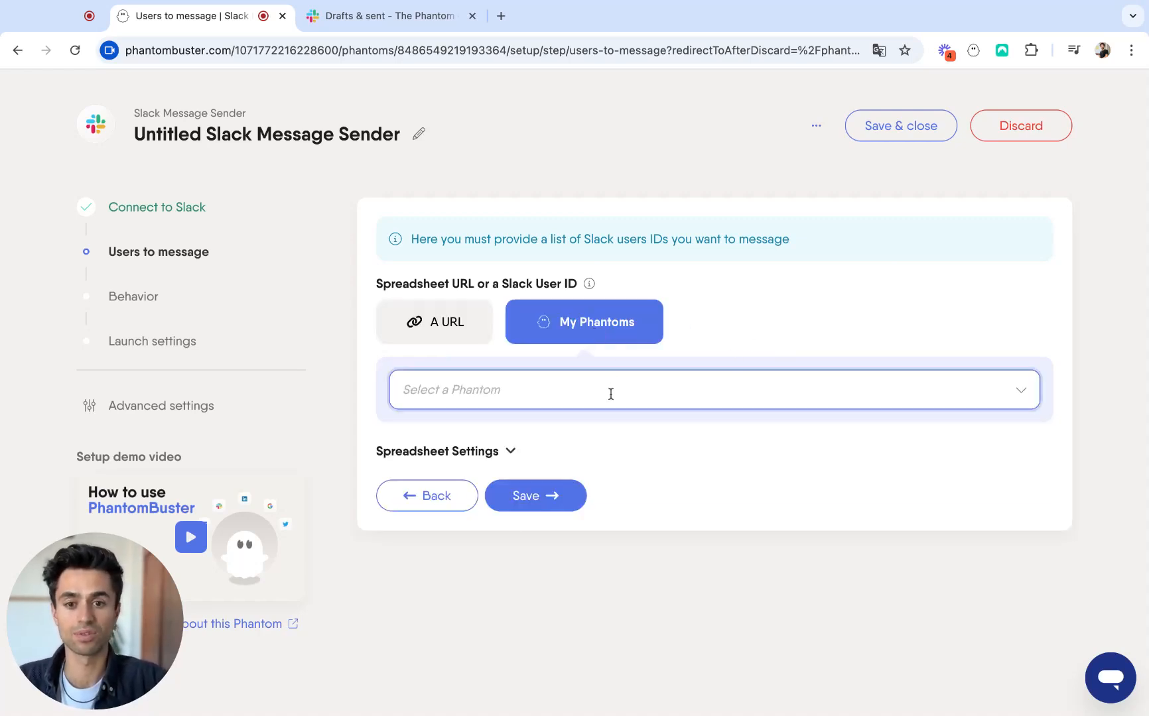
left_click(720, 397)
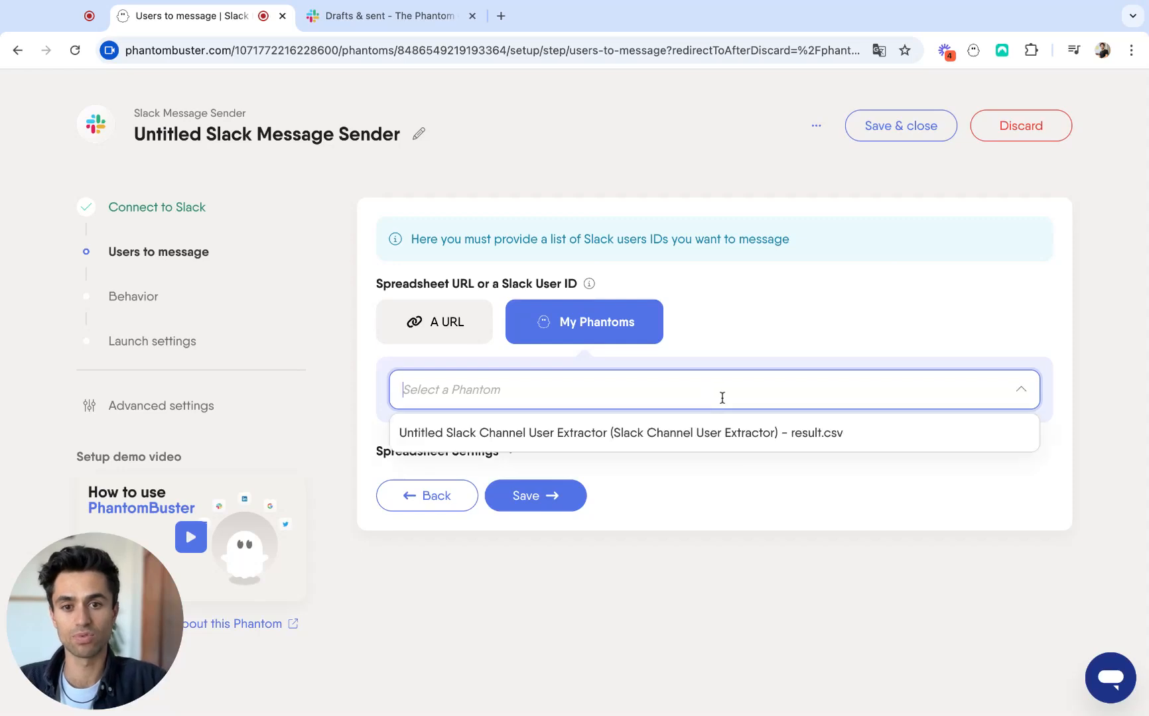
left_click(655, 435)
left_click(538, 499)
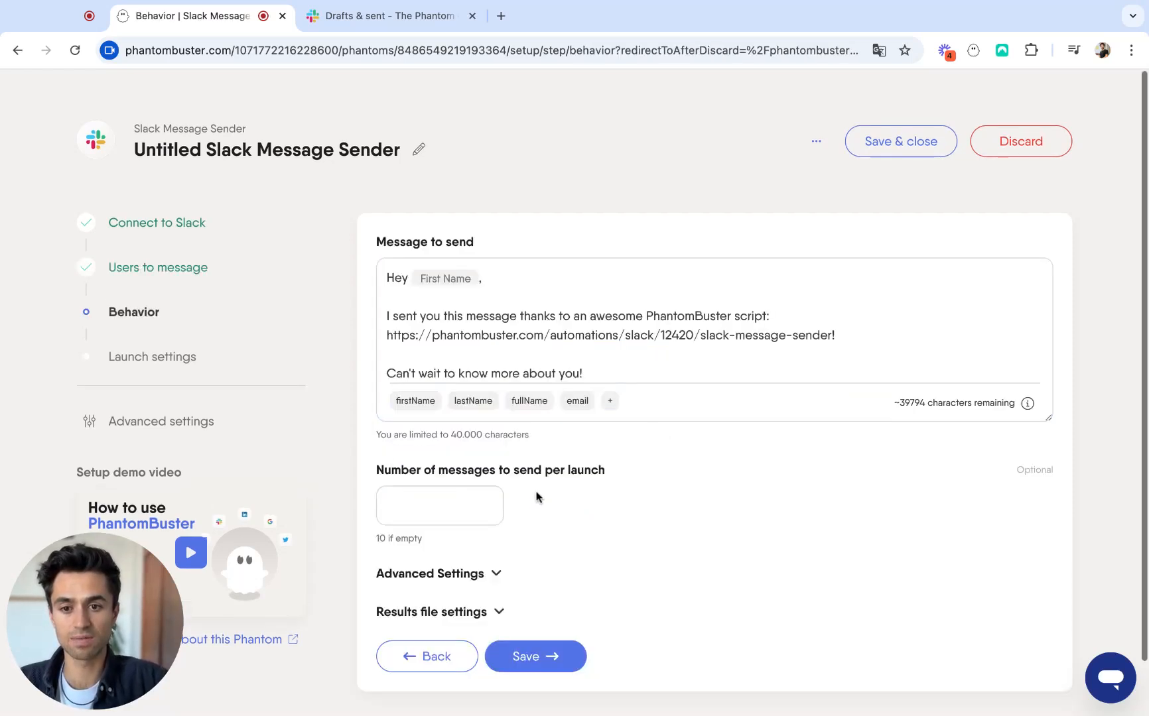
- Rewrite the default message after the First Name placeholder so it ends with ", welcome to this Slack channel !", removing the original body and "Best regards"
left_click(660, 325)
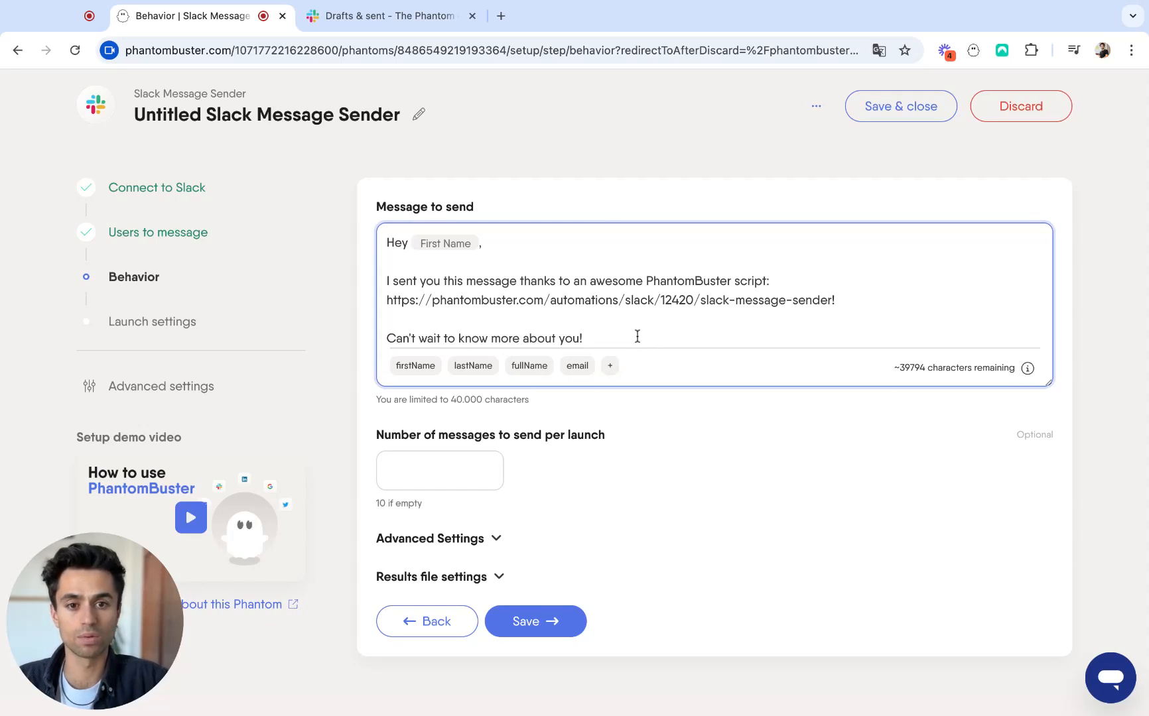
left_click_drag(628, 340, 386, 281)
key("BackSpace")
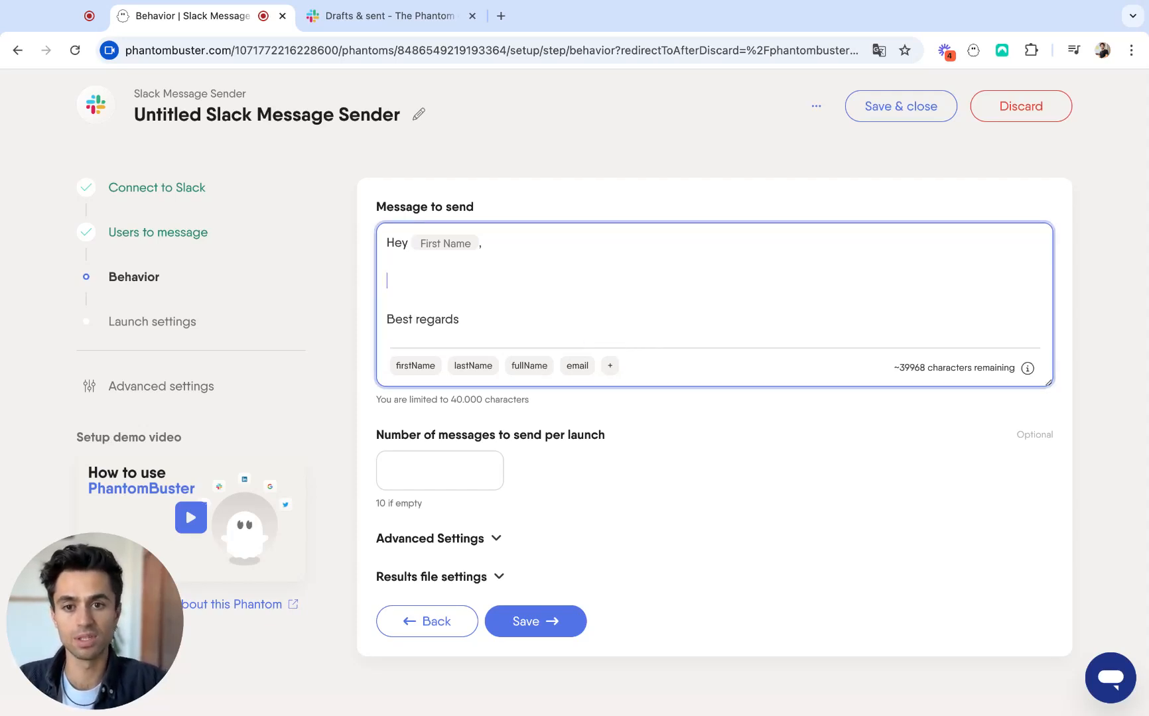
key("BackSpace")
key("BackSpace")
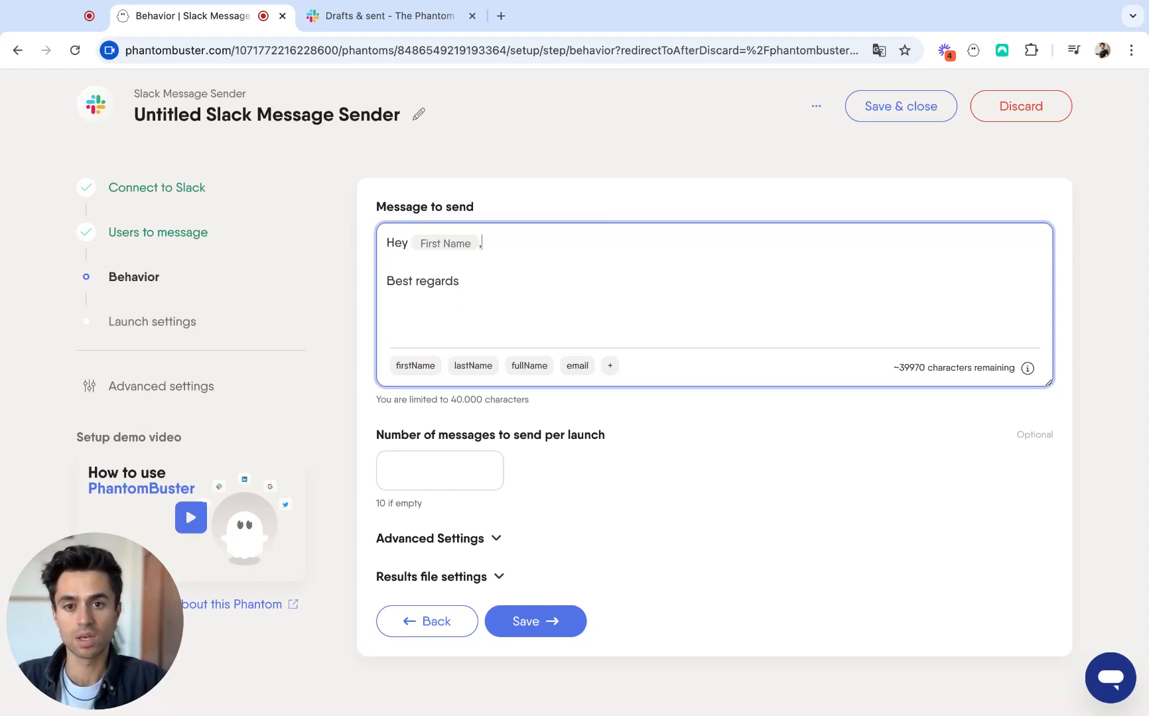
type("welc")
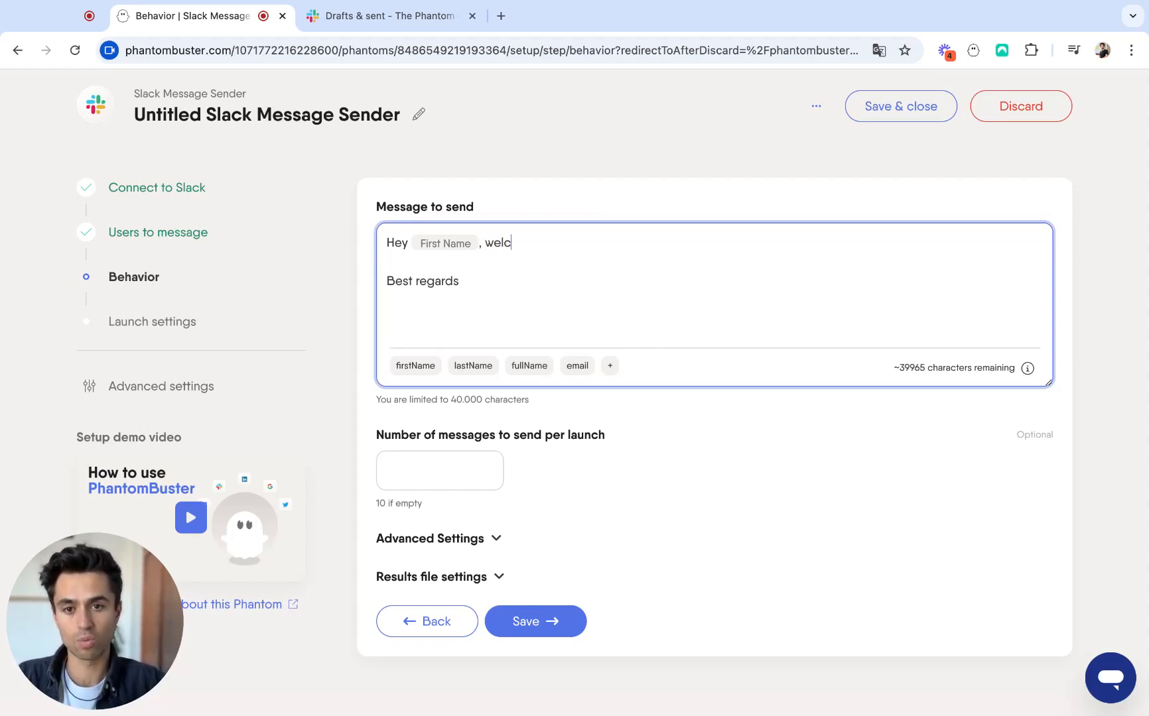
type("ome to this ")
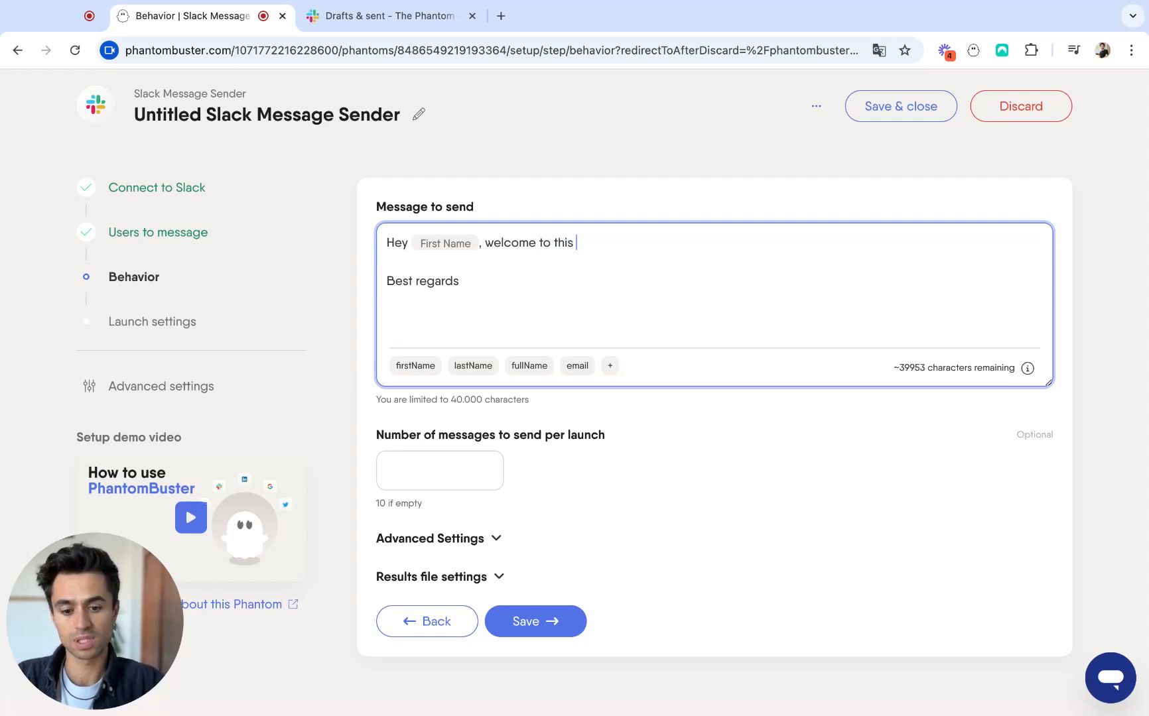
type("Slack")
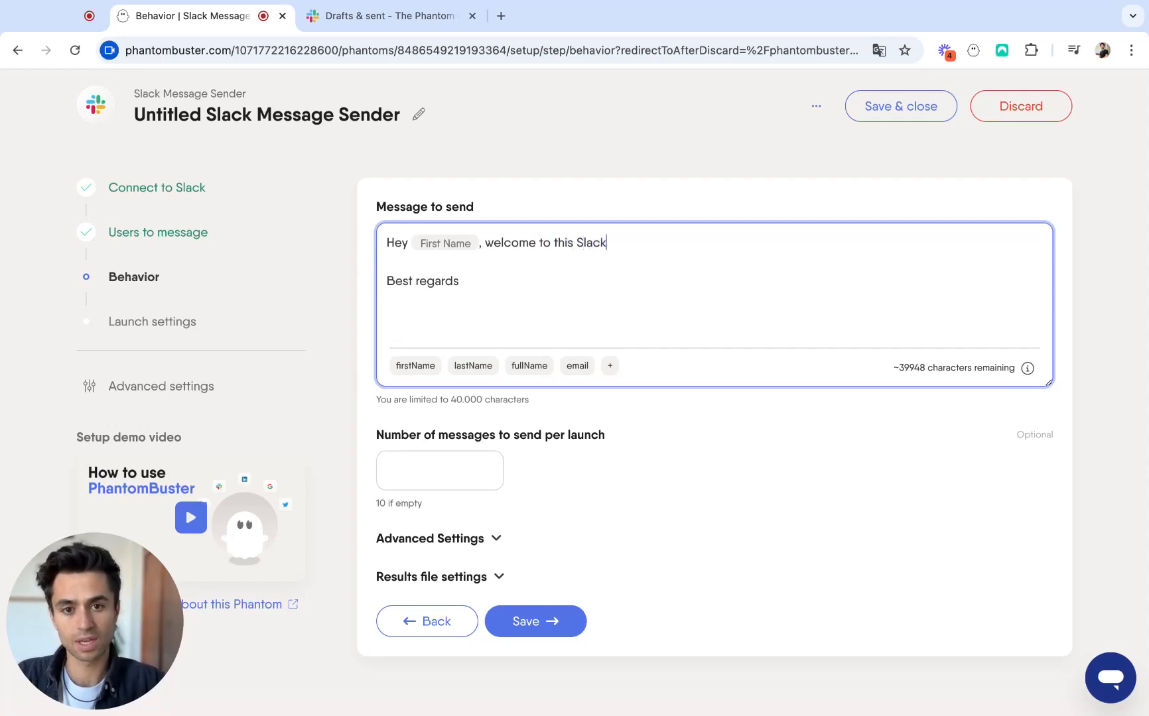
type(" channel !")
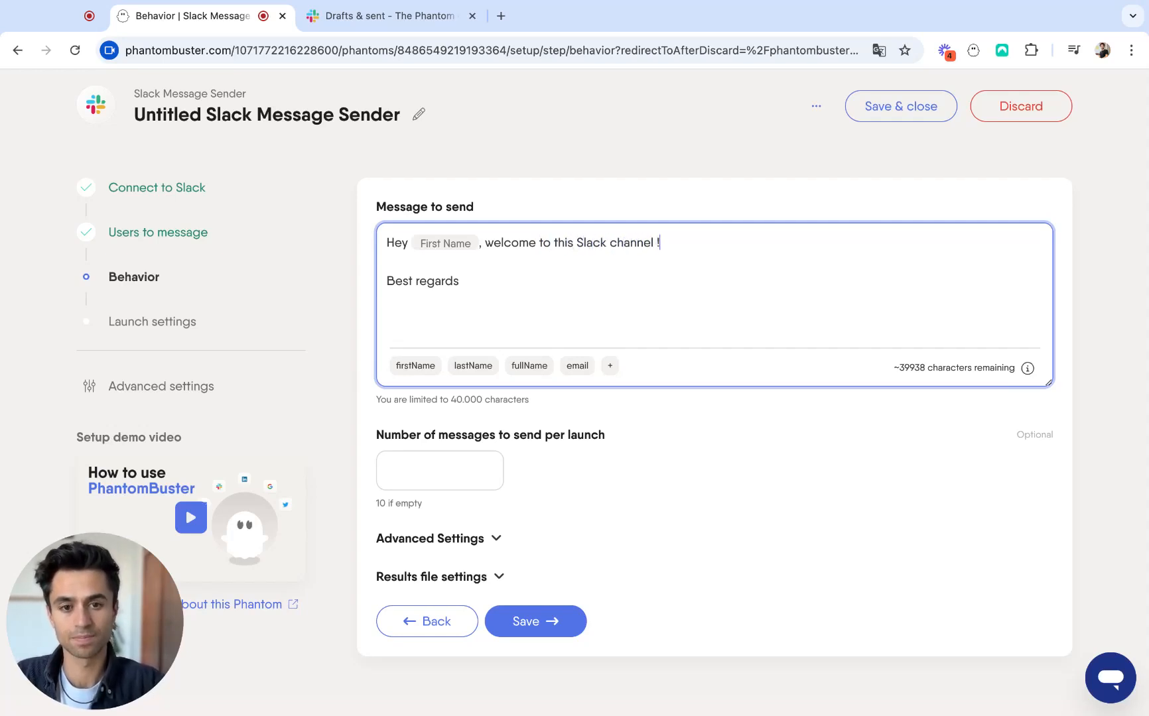
triple_click(406, 280)
key("BackSpace")
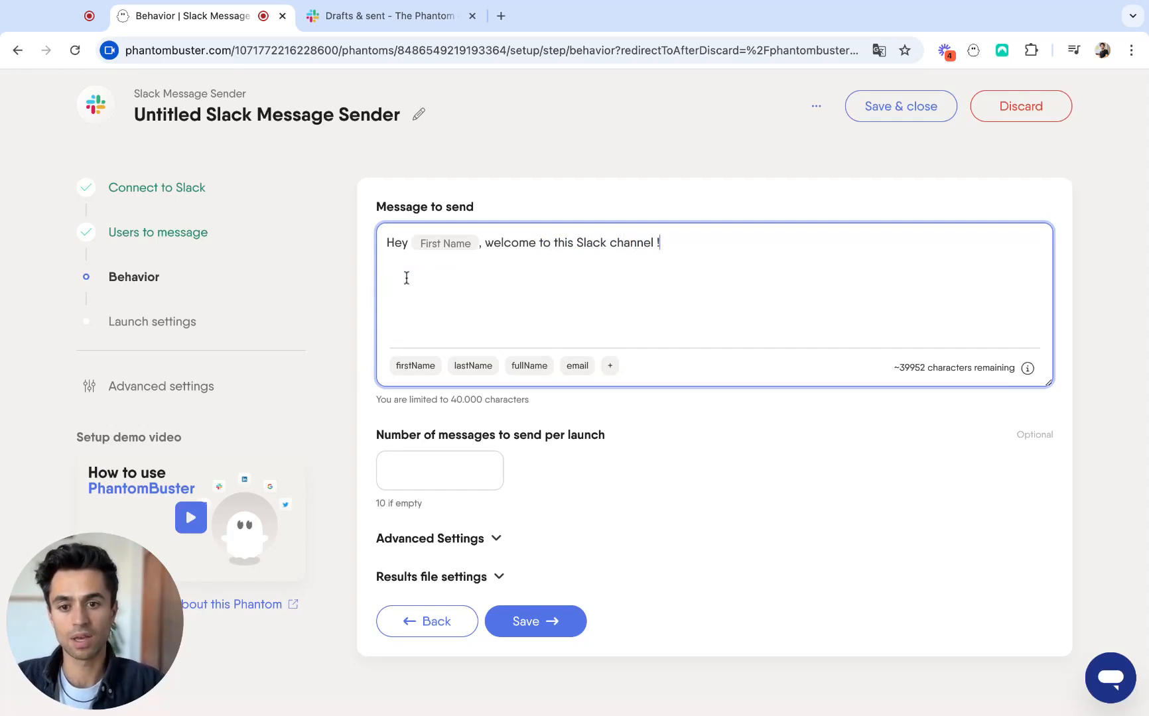
- Expand the advanced and results file settings, keep sending only to connected users, and save the behavior settings
scroll(636, 548, "down", 2)
left_click(477, 460)
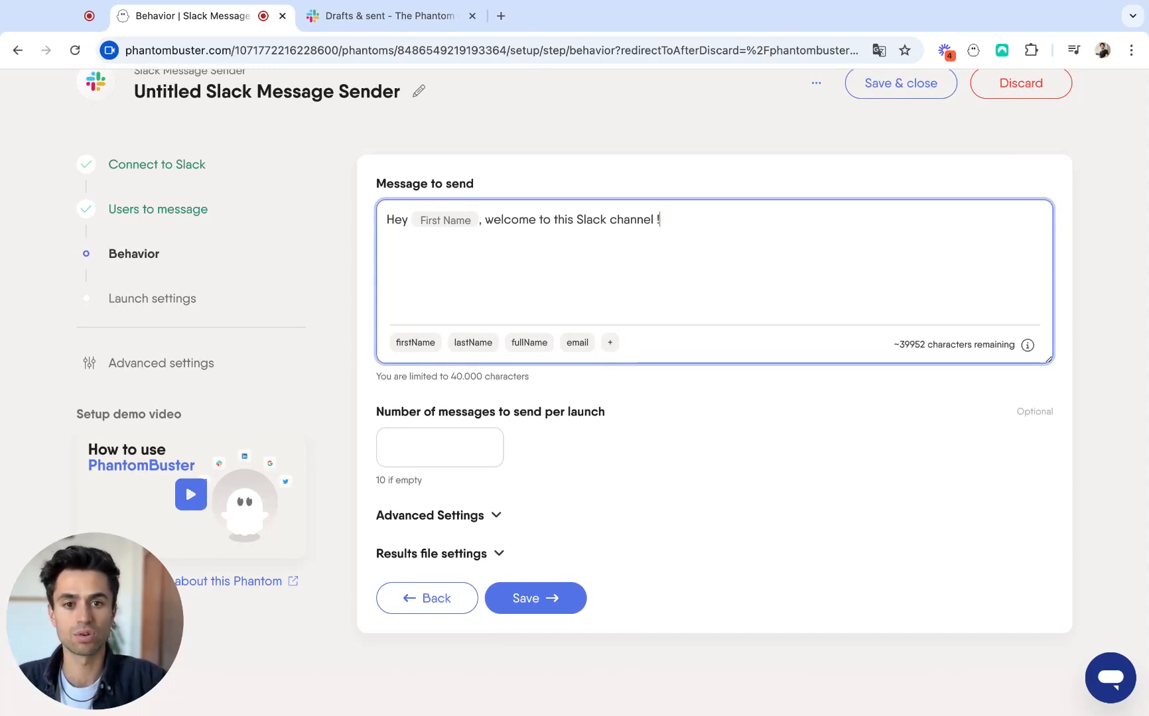
left_click(496, 515)
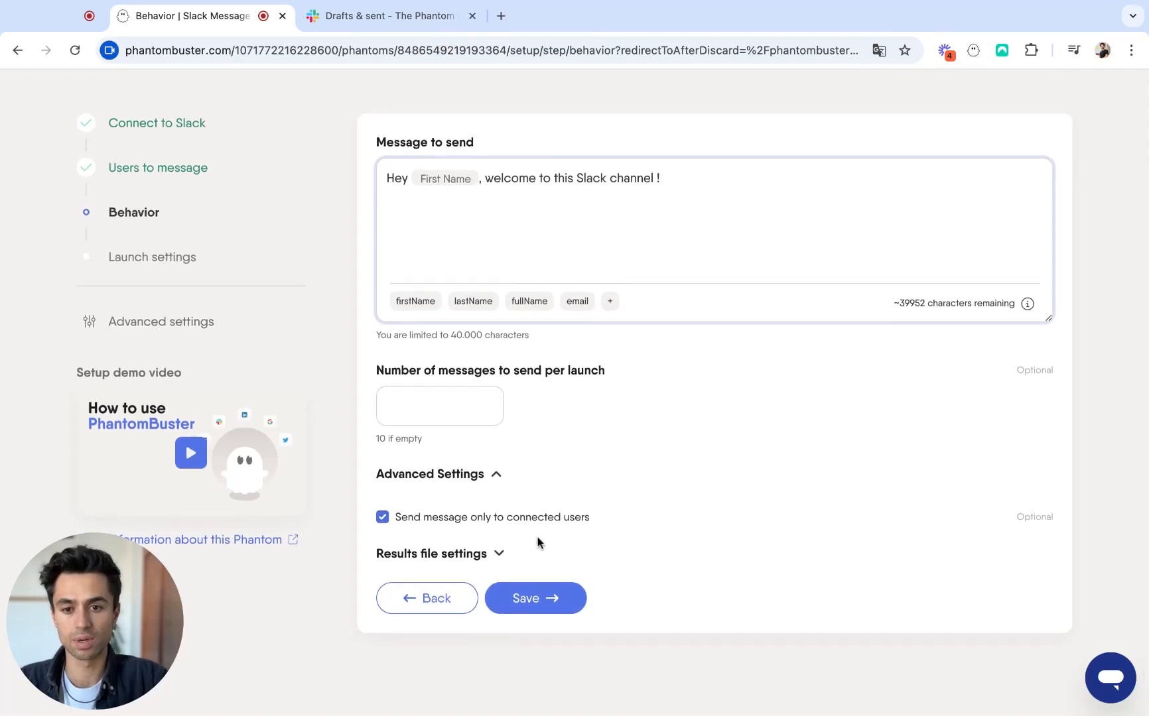
left_click(499, 553)
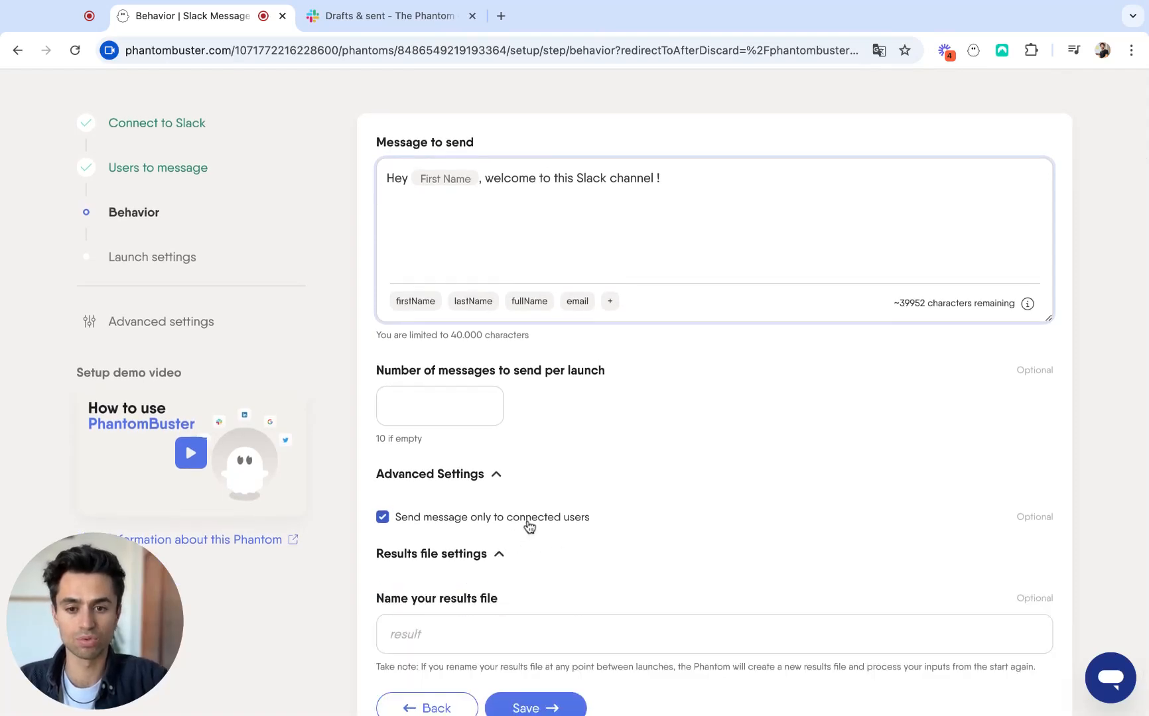
scroll(529, 526, "down", 3)
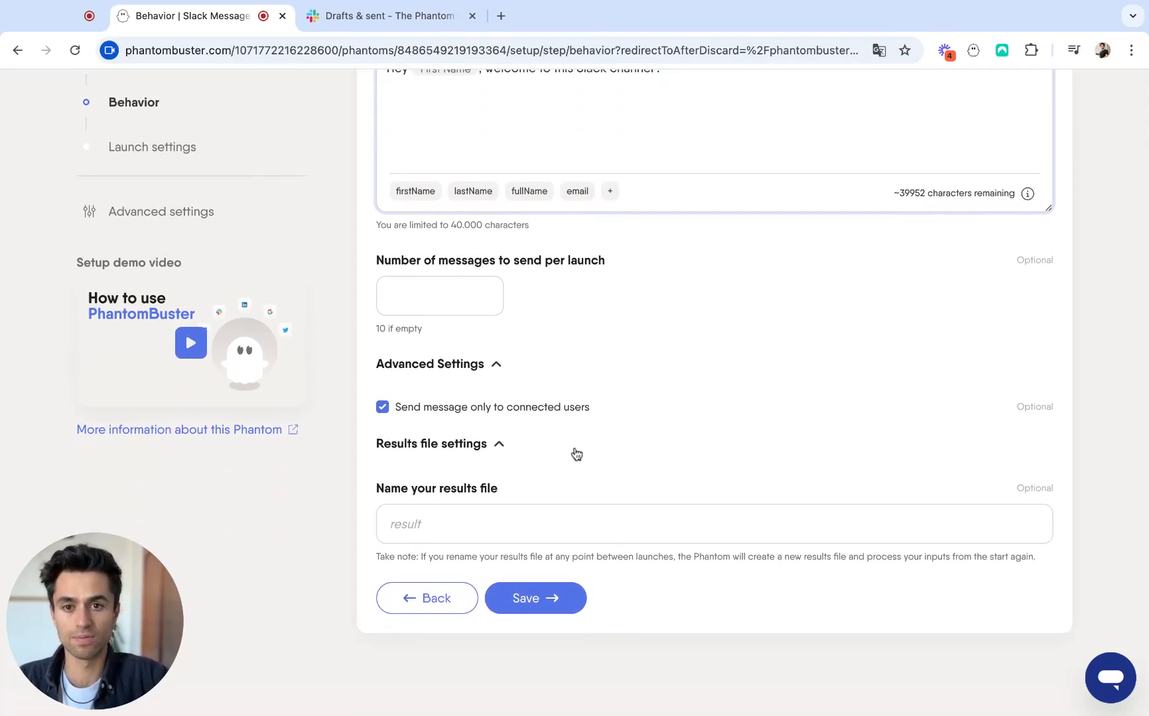
scroll(572, 464, "up", 1)
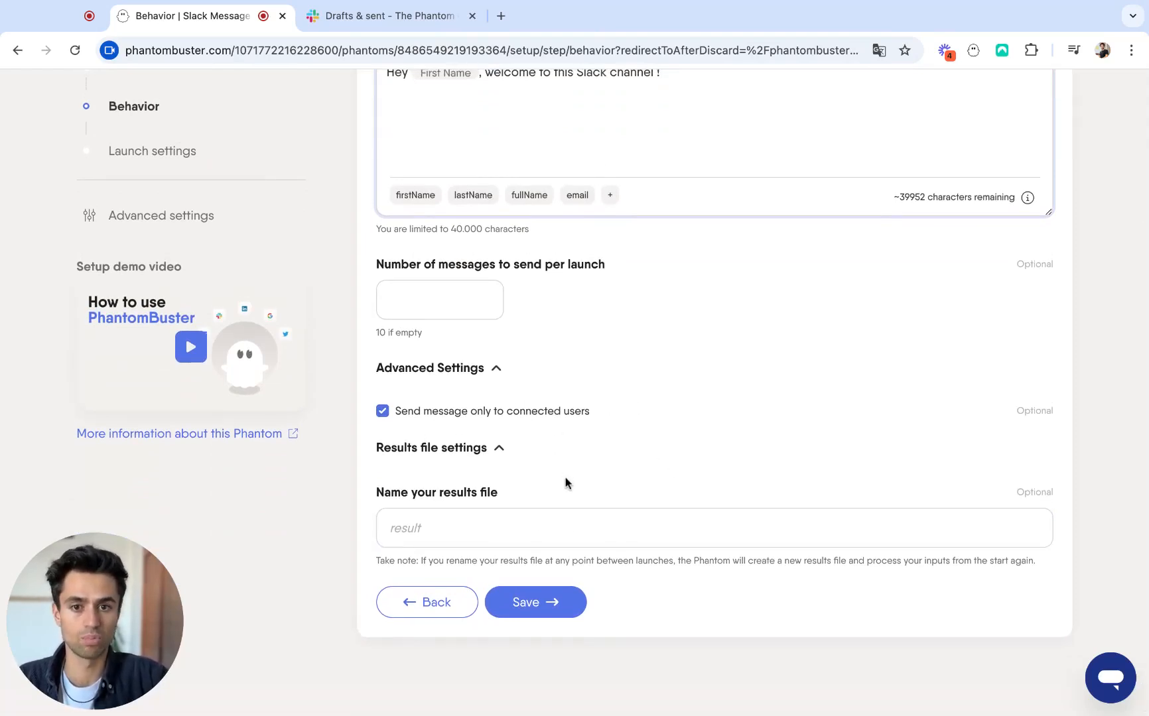
scroll(567, 482, "up", 2)
scroll(567, 482, "down", 2)
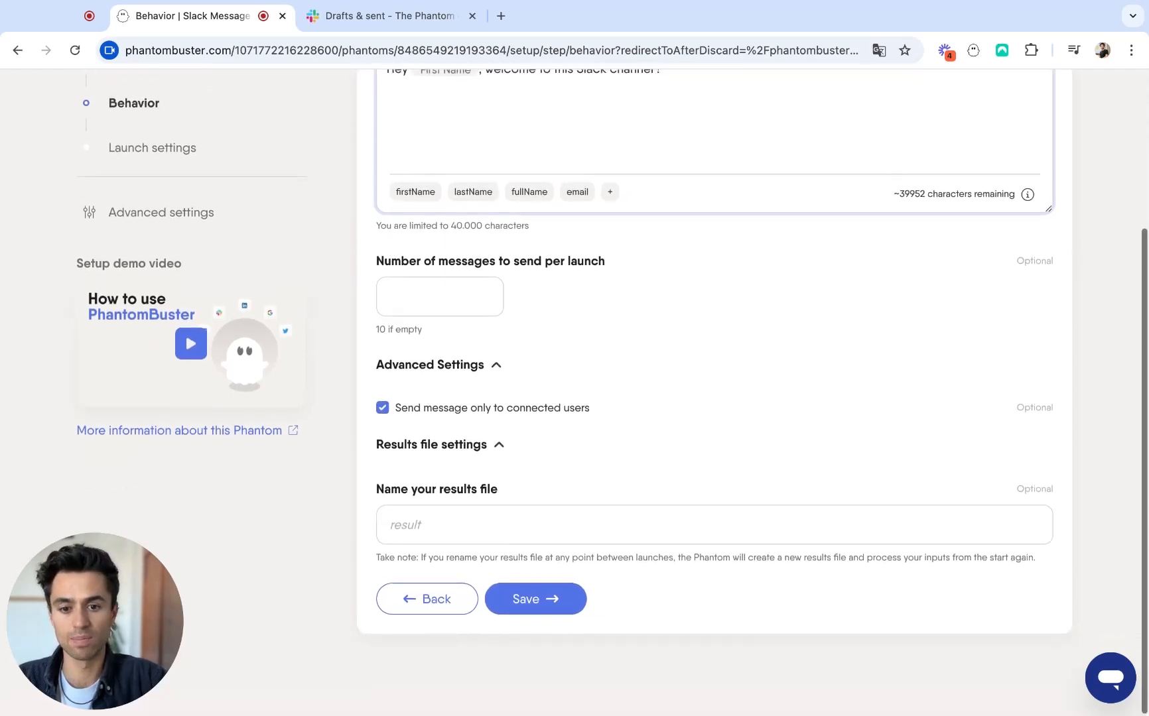
left_click(547, 603)
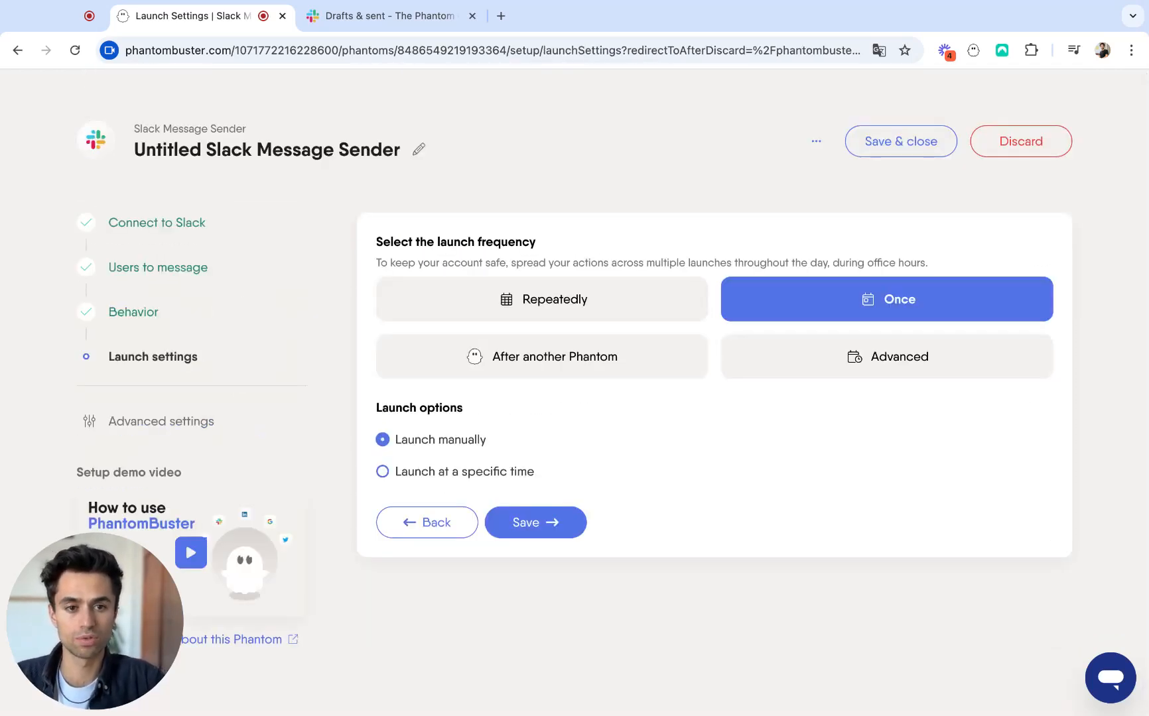
- Save the message sender's launch settings with the frequency Once and manual launch
left_click(554, 531)
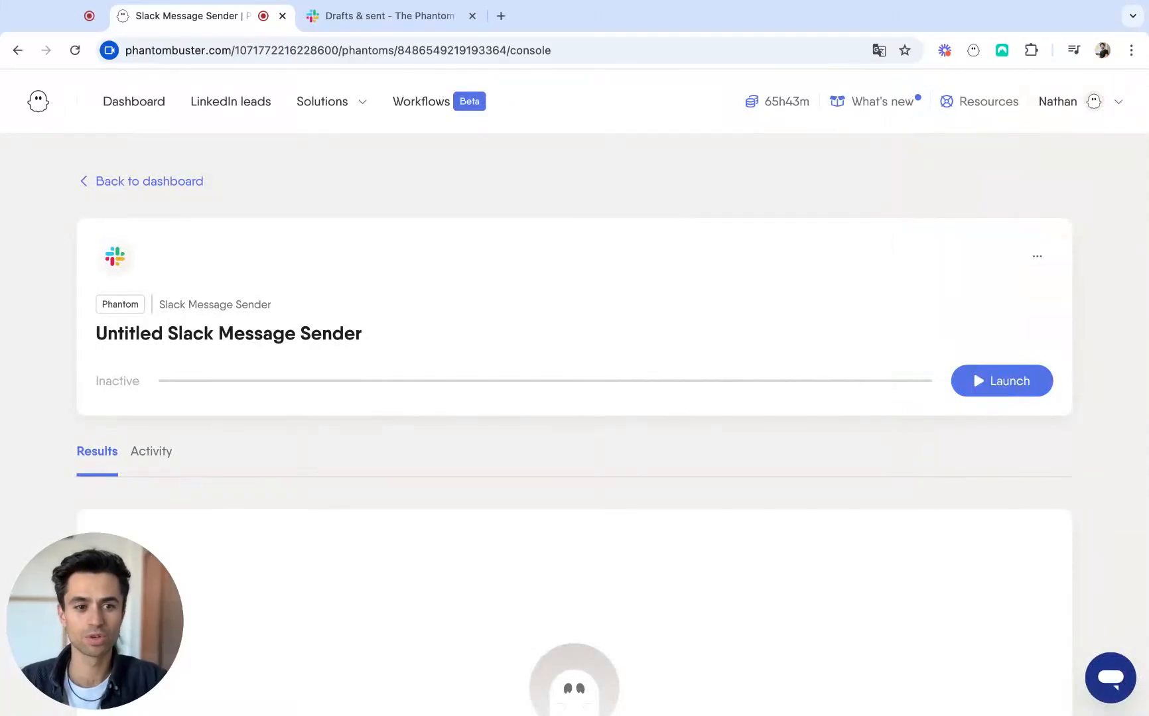
left_click(960, 372)
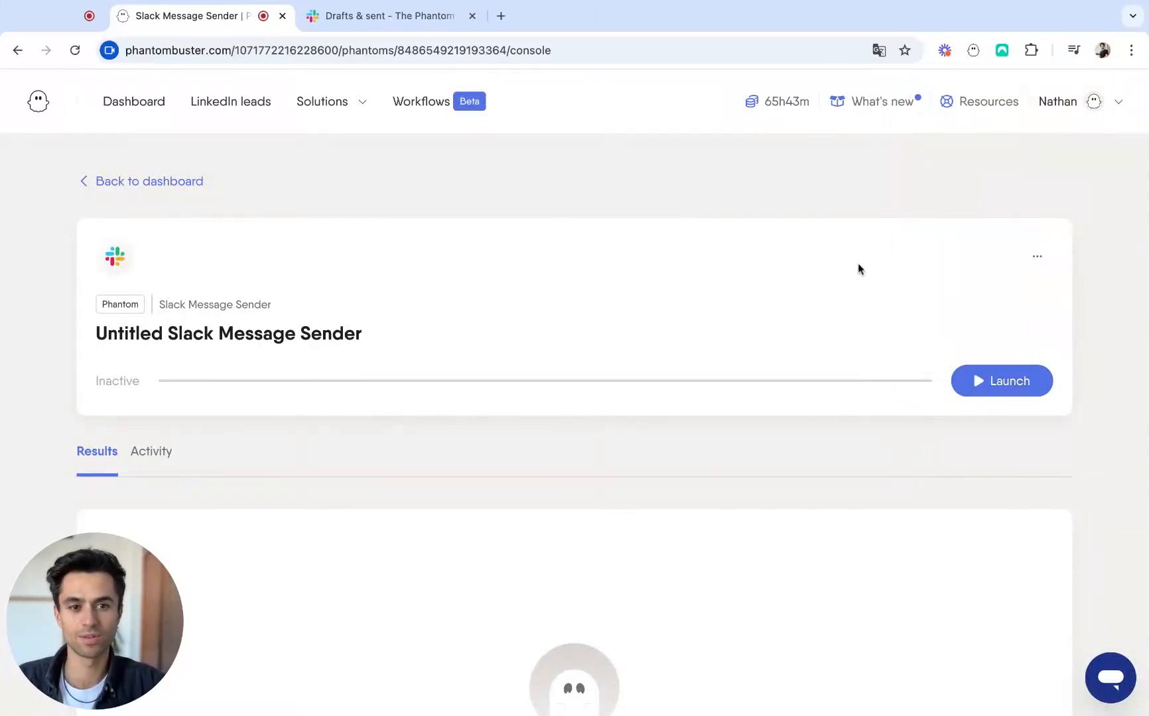